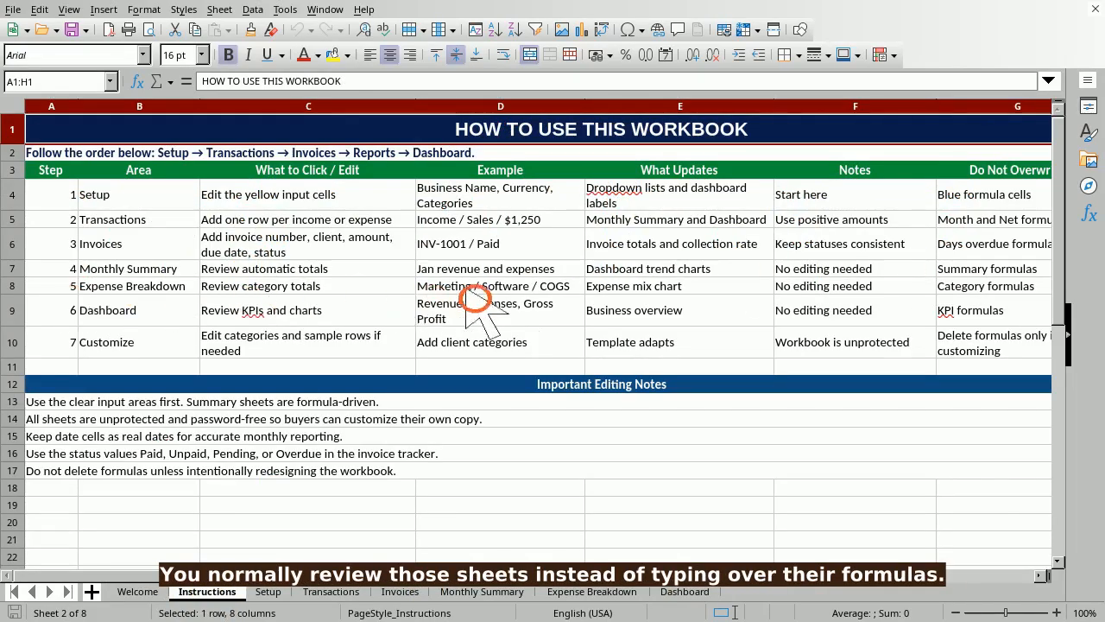
# - Move from the Instructions sheet to the next sheet, Setup
pyautogui.hotkey('ctrl', 'pagedown')
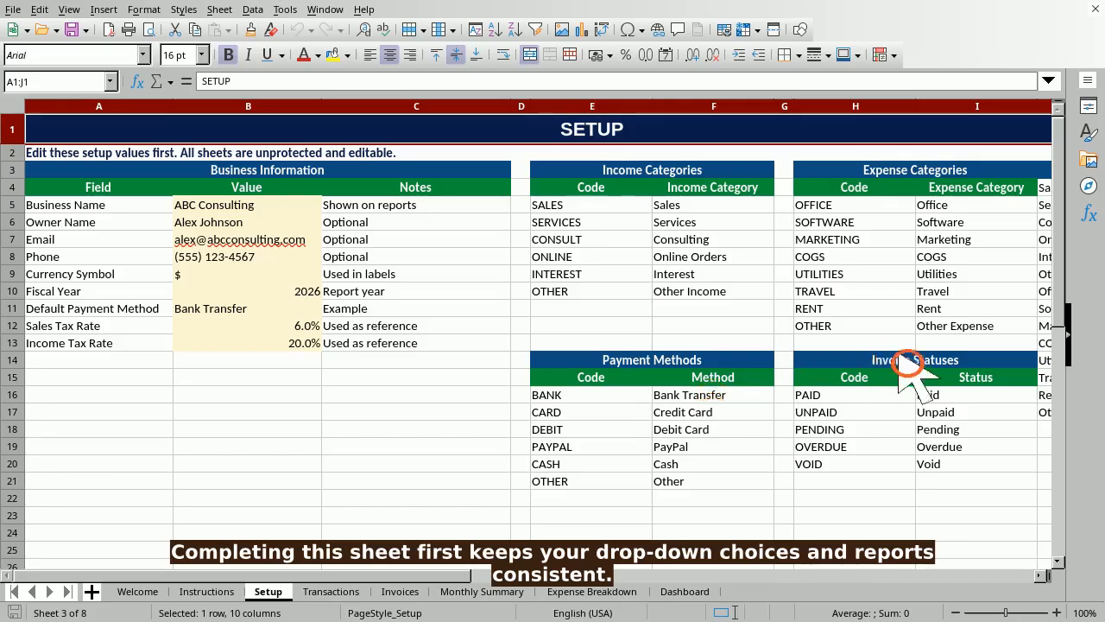
# - Set business name B5 to Northstar Studio and enter the owner's name and e-mail in B6 and B7
pyautogui.click(44, 81)
pyautogui.write('B5')
pyautogui.press('Return')
pyautogui.doubleClick(190, 204)
pyautogui.write('Northstar Studio')
pyautogui.press('Return')
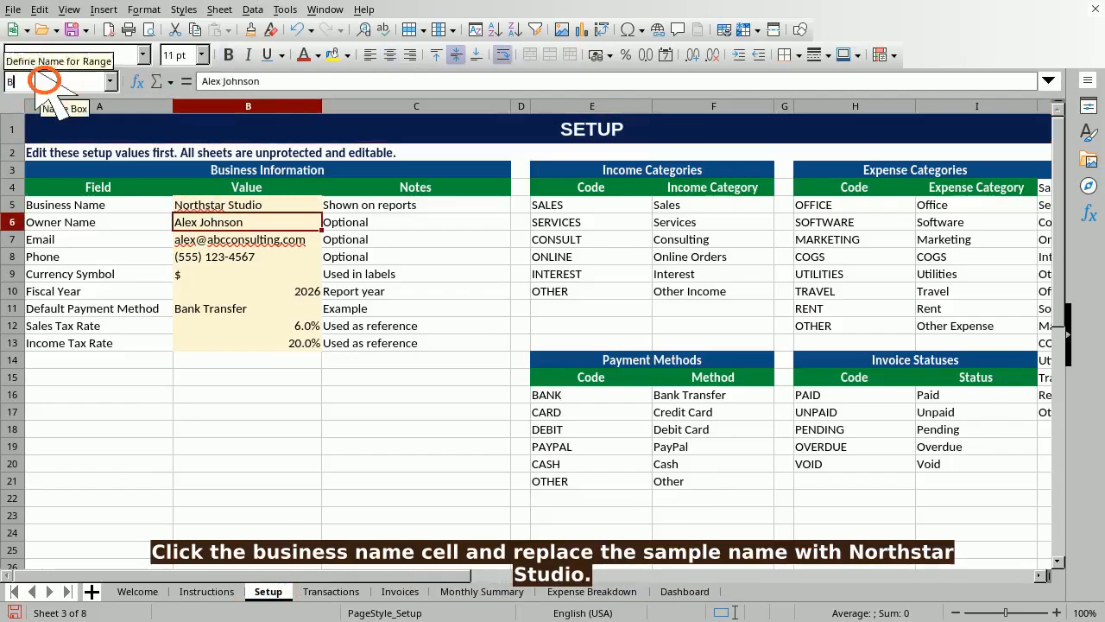
pyautogui.press('Return')
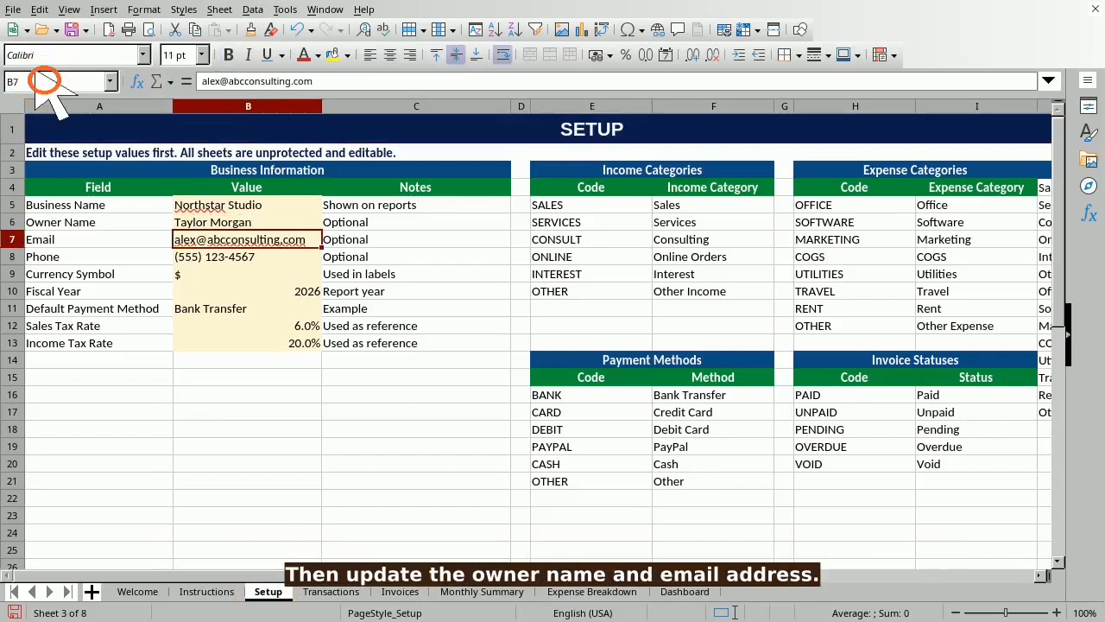
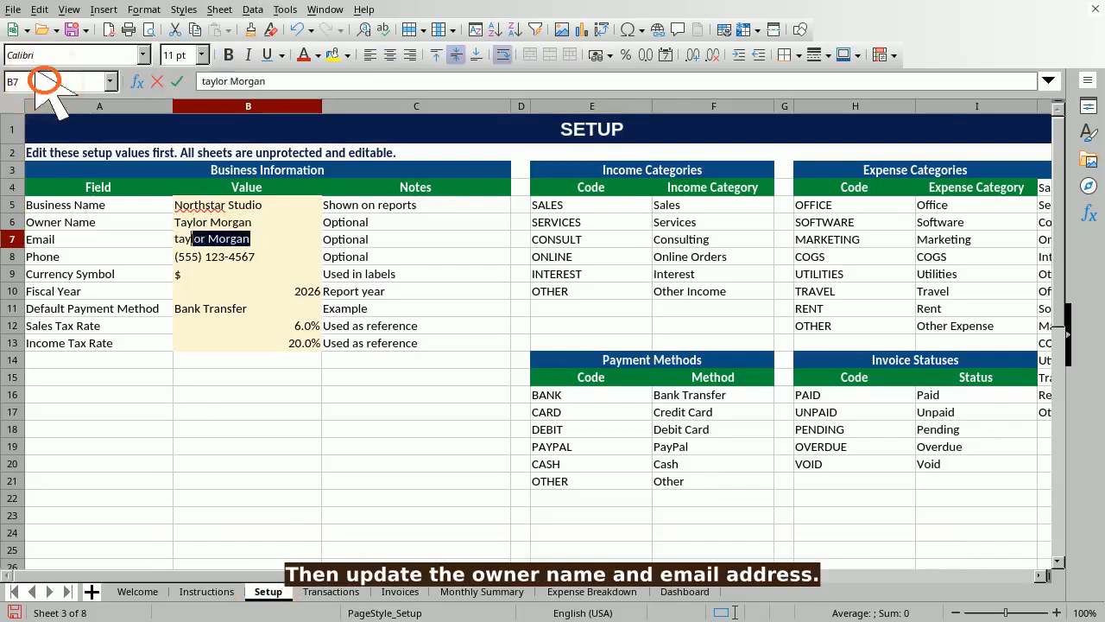
pyautogui.press('Return')
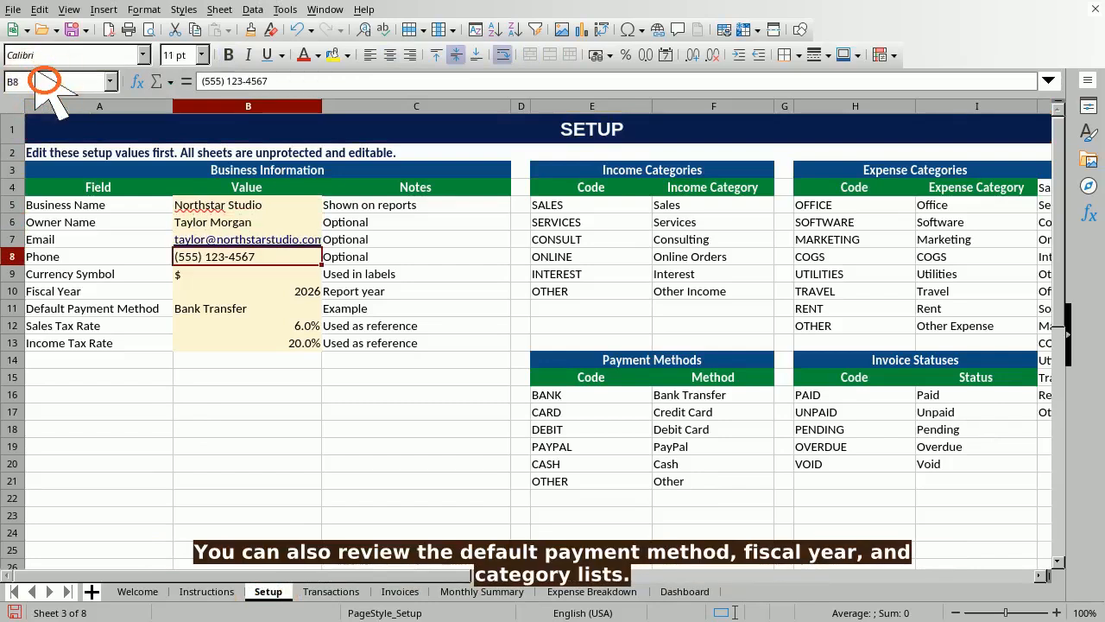
# - Check the default payment method in B11 and the fiscal year in B10
pyautogui.write('B11')
pyautogui.press('Return')
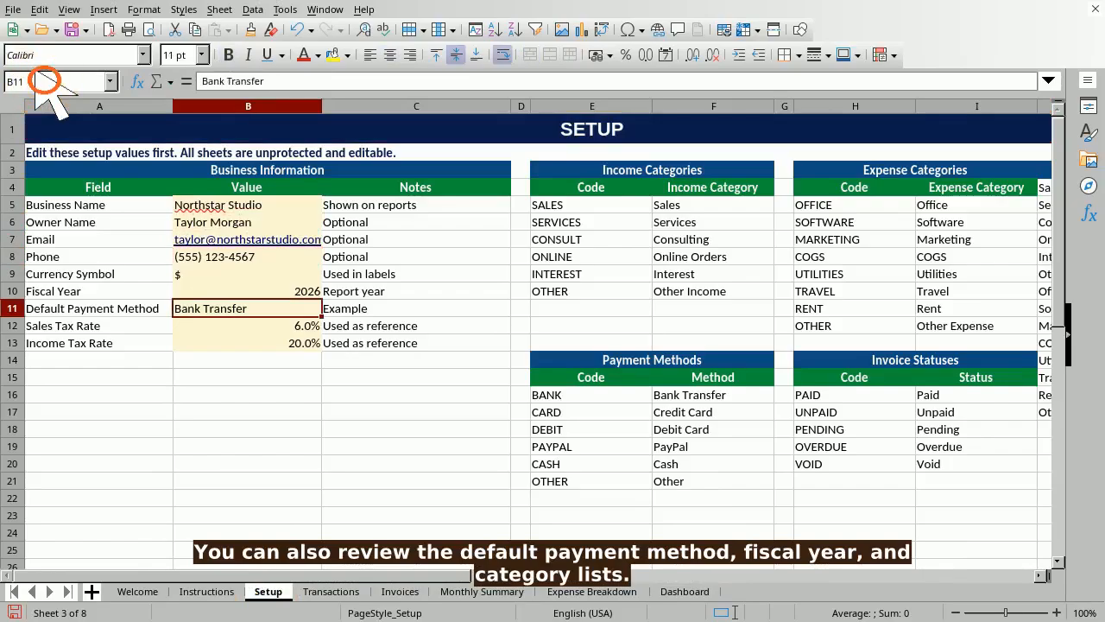
pyautogui.click(44, 80)
pyautogui.write('B10')
pyautogui.press('Return')
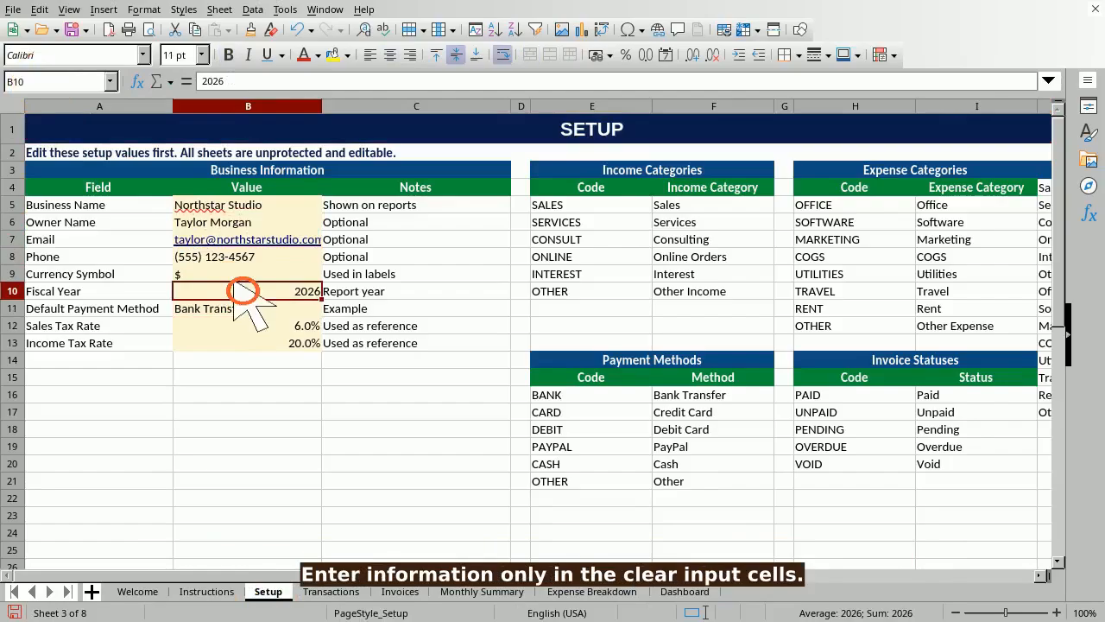
# - Review the first income category F5, expense category I5 and payment method F16, then go to Transactions
pyautogui.click(60, 80)
pyautogui.write('F5')
pyautogui.press('Return')
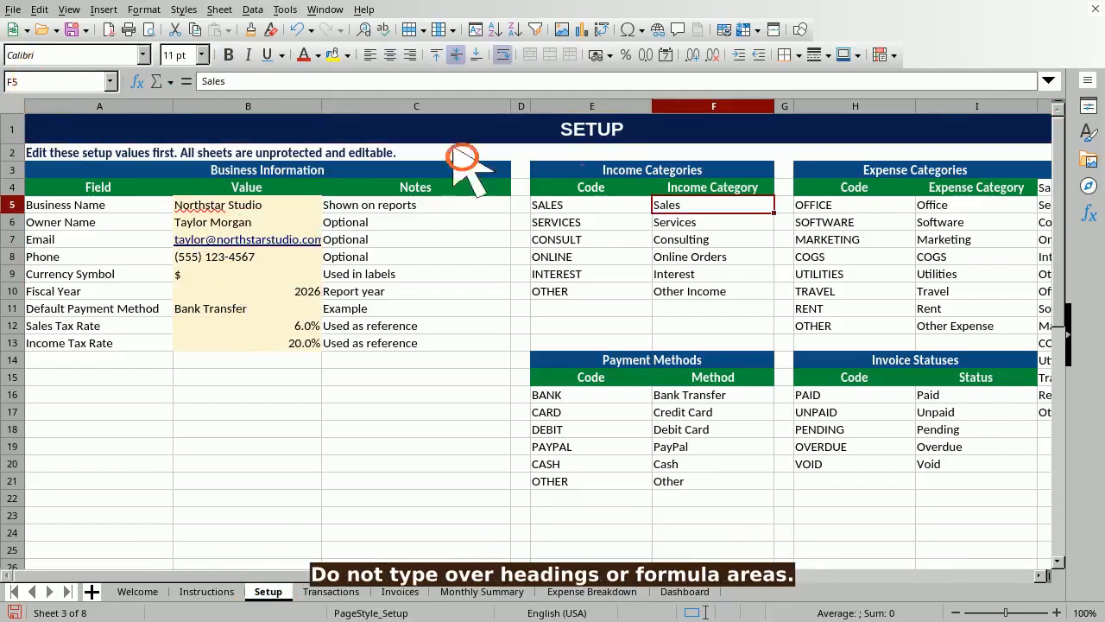
pyautogui.click(44, 81)
pyautogui.write('I5')
pyautogui.press('Return')
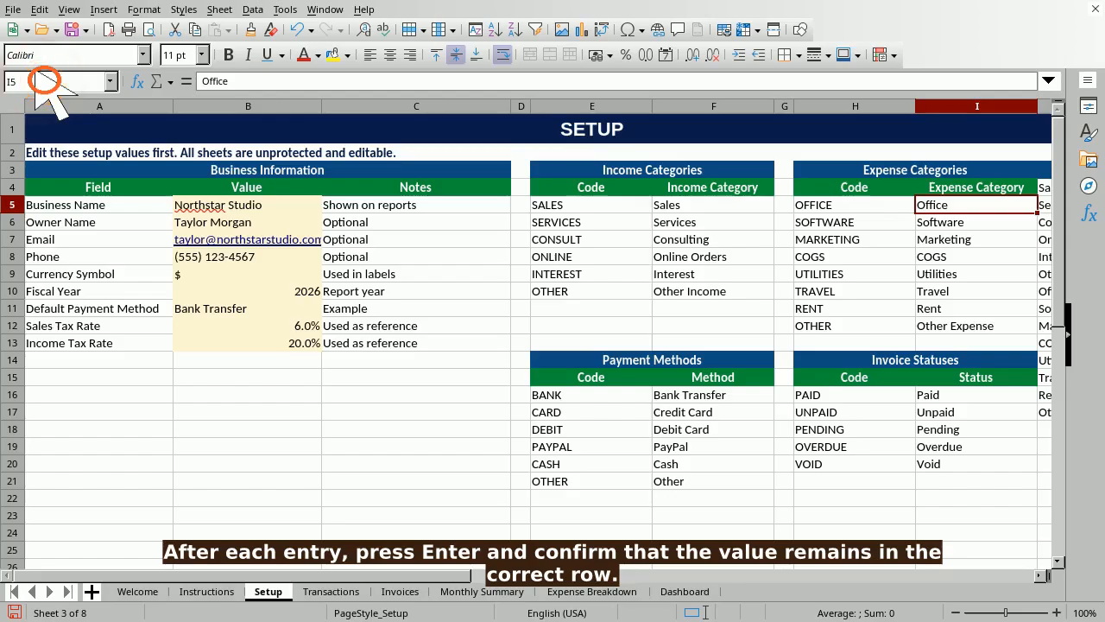
pyautogui.click(44, 81)
pyautogui.write('F16')
pyautogui.press('Return')
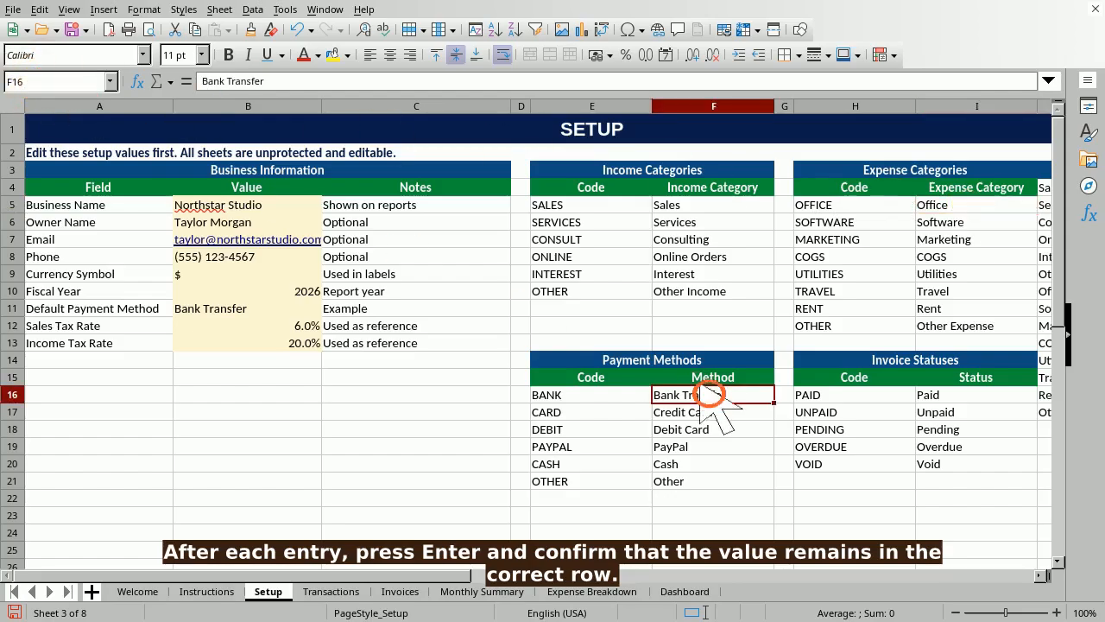
pyautogui.click(246, 207)
pyautogui.hotkey('ctrl', 'pagedown')
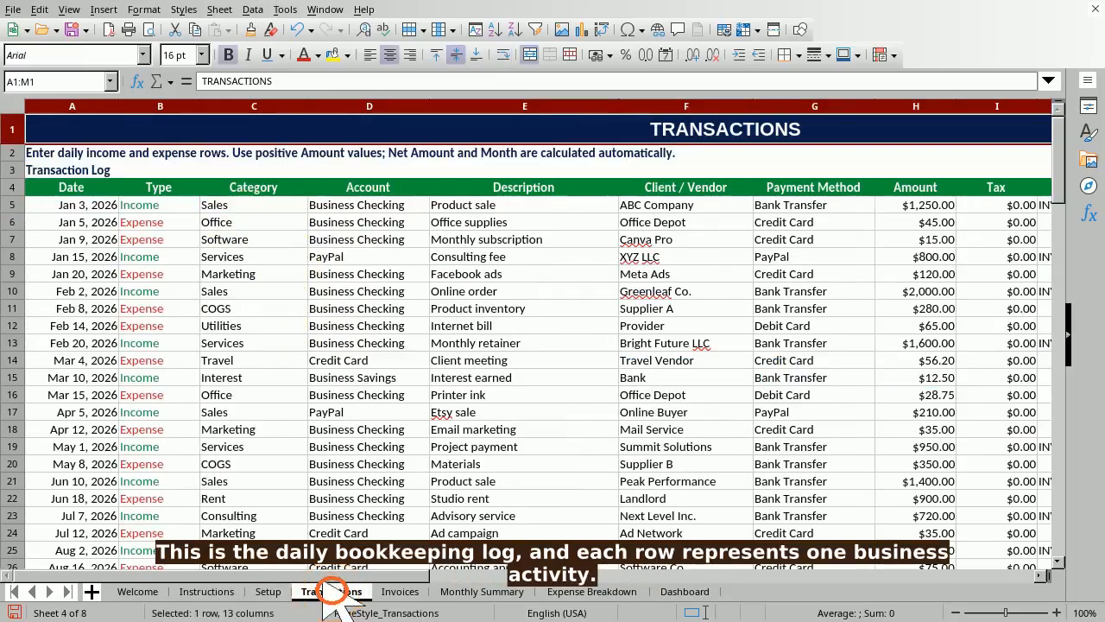
# - Step through the Transactions headings from Date in A4 to Payment Method in G4
pyautogui.click(45, 81)
pyautogui.write('A4')
pyautogui.press('Return')
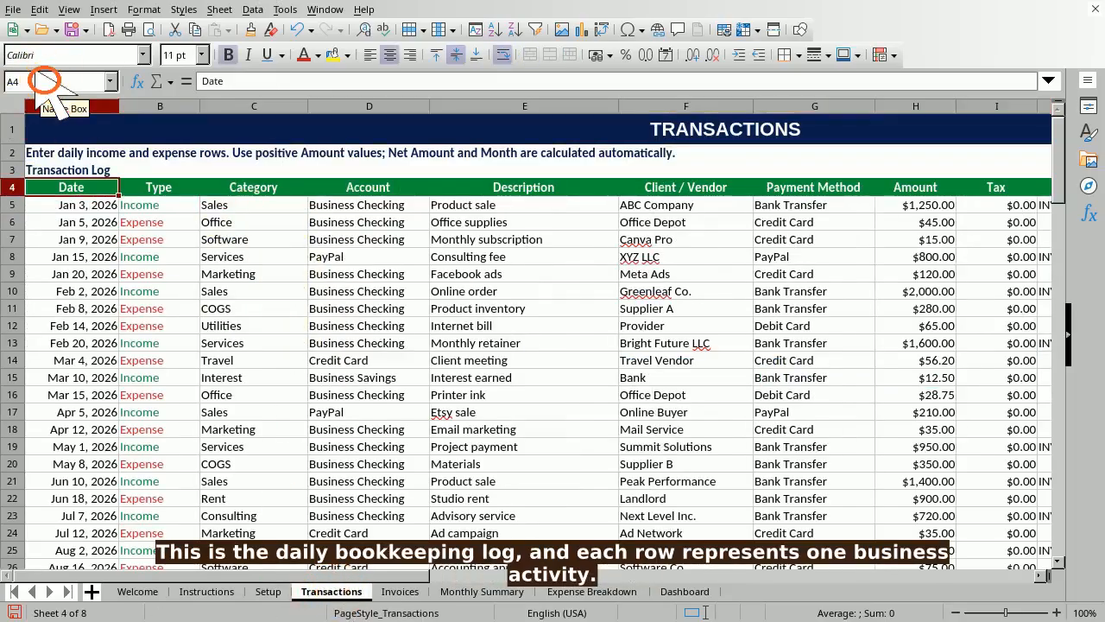
pyautogui.press('Return')
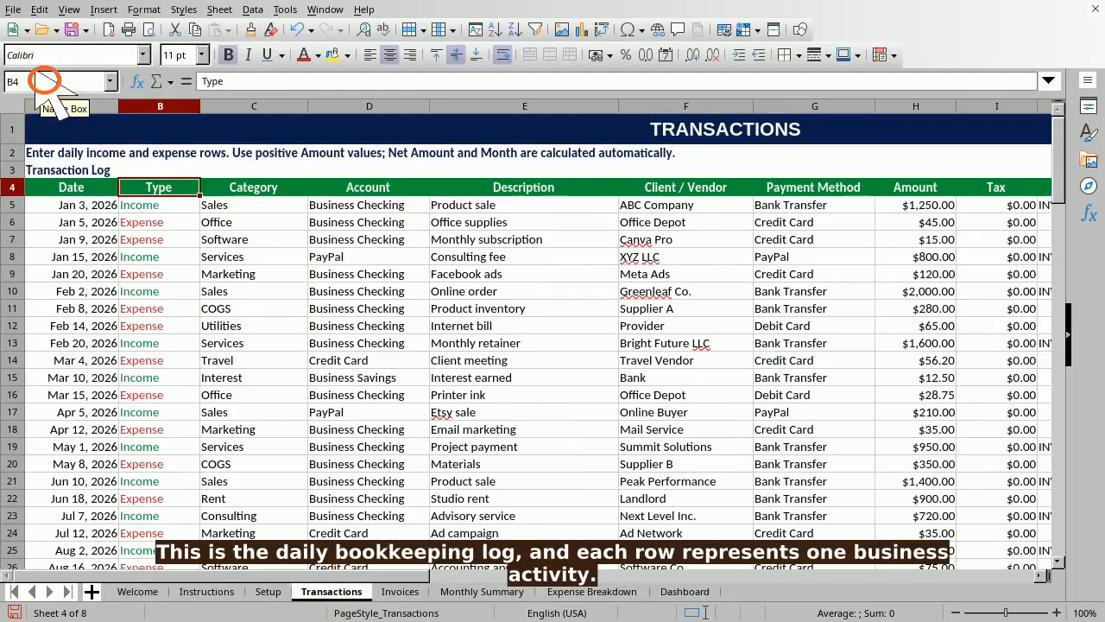
pyautogui.press('Tab')
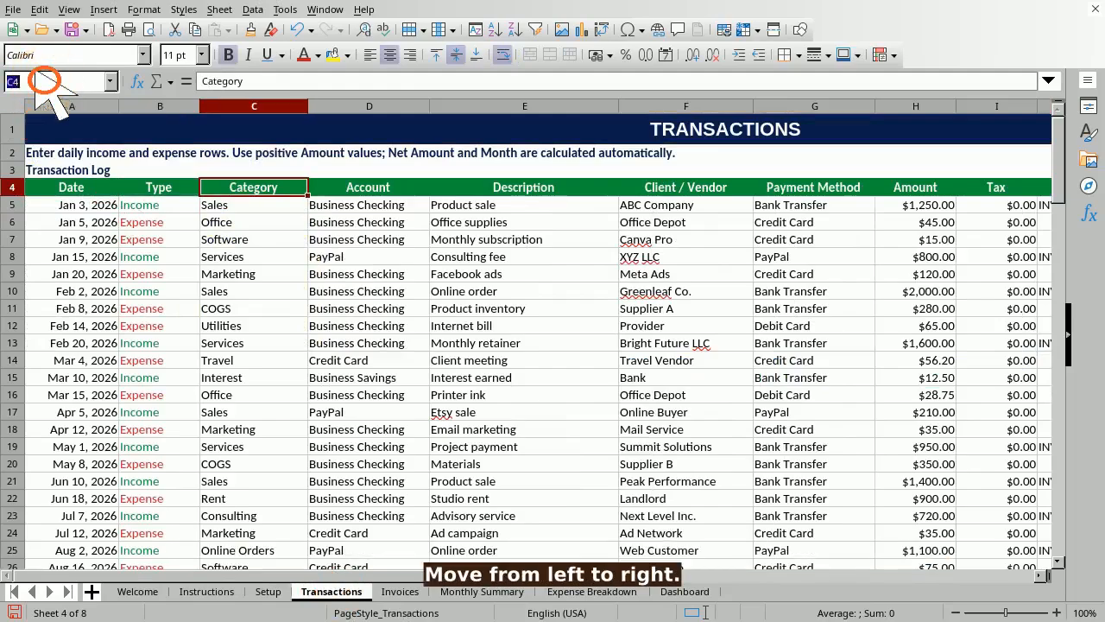
pyautogui.press('Tab')
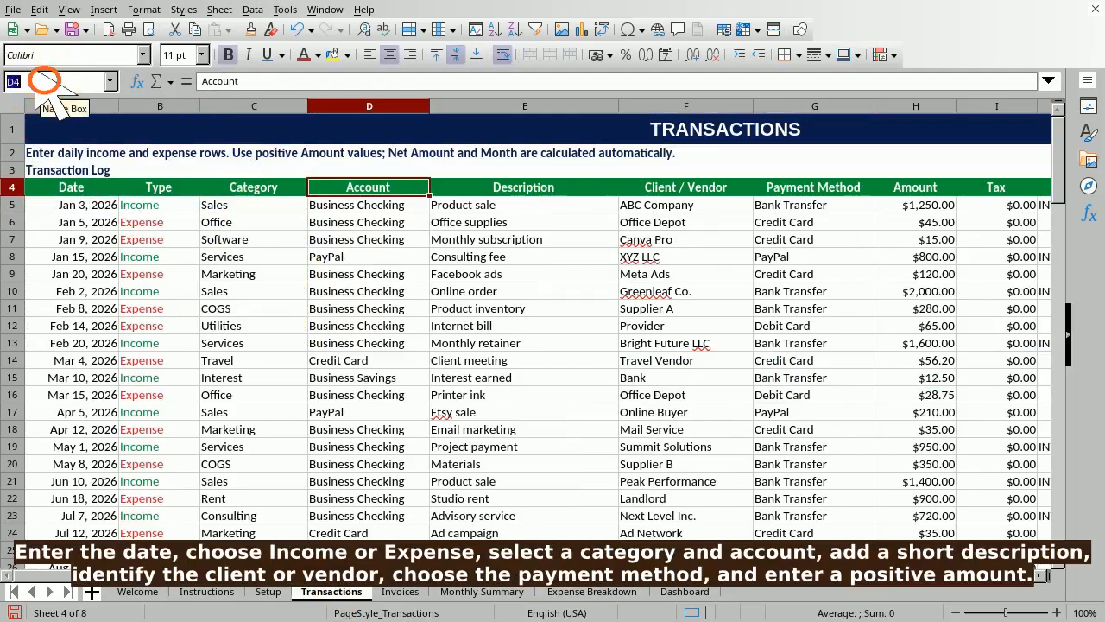
pyautogui.write('E4')
pyautogui.press('Return')
pyautogui.click(45, 80)
pyautogui.write('F4')
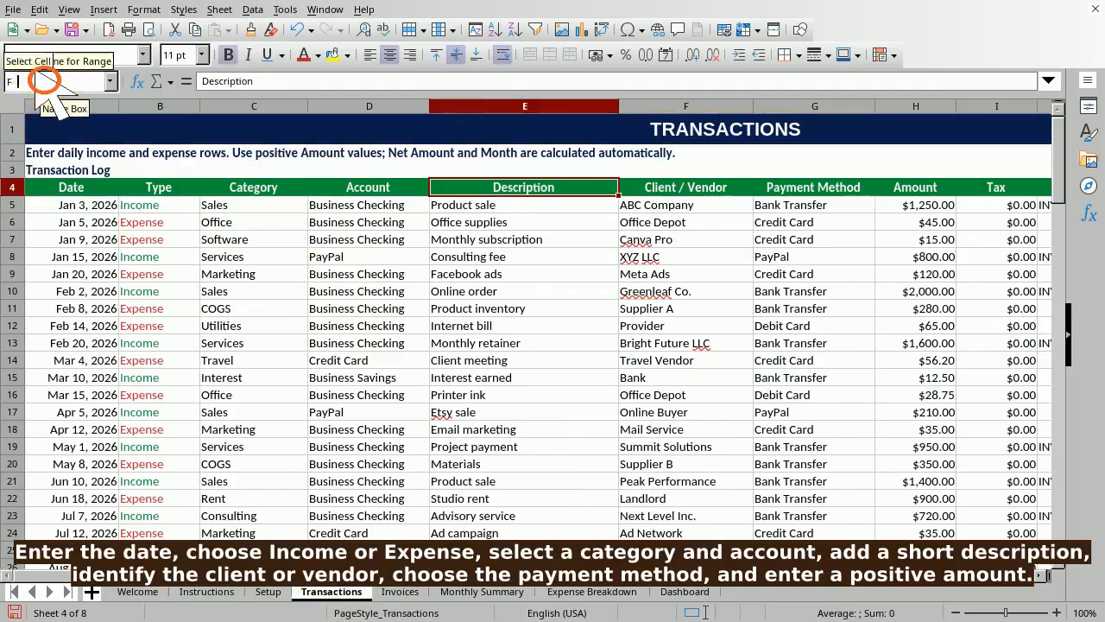
pyautogui.press('Return')
pyautogui.click(45, 80)
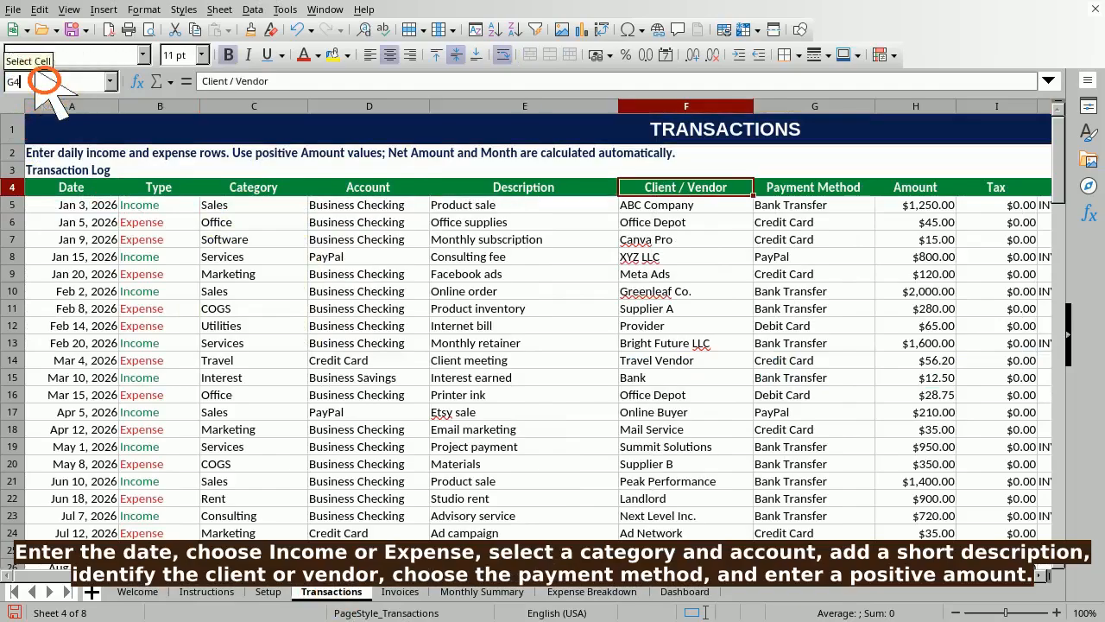
pyautogui.write('G4')
pyautogui.press('Return')
# - Go over the remaining headings, Tax through Net Amount, and jump to empty row A35
pyautogui.press('Return')
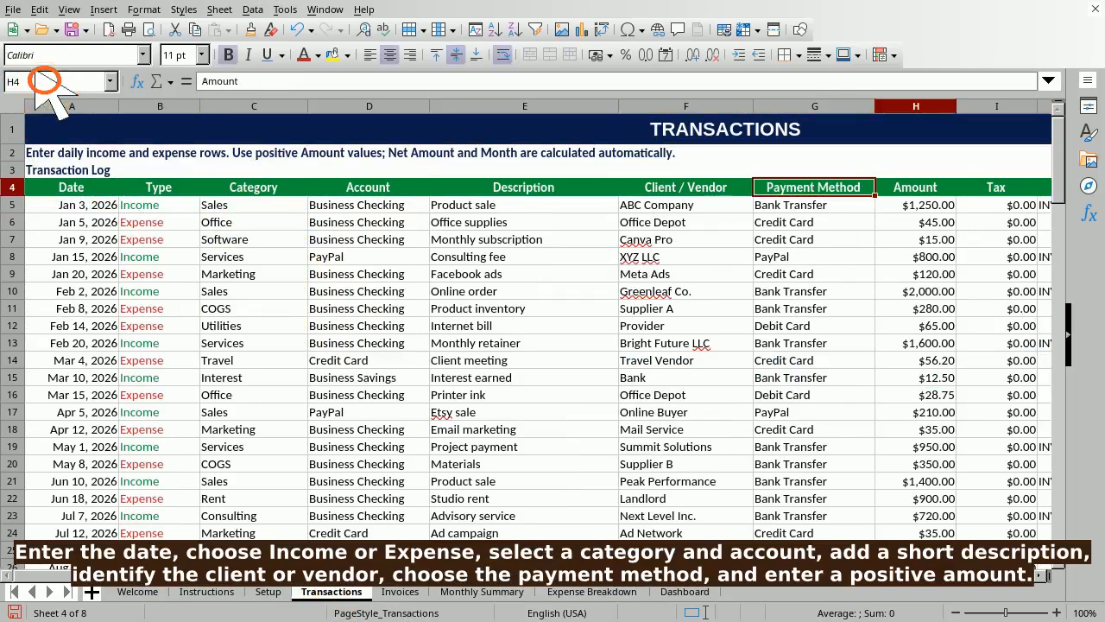
pyautogui.click(45, 81)
pyautogui.write('I4')
pyautogui.press('Return')
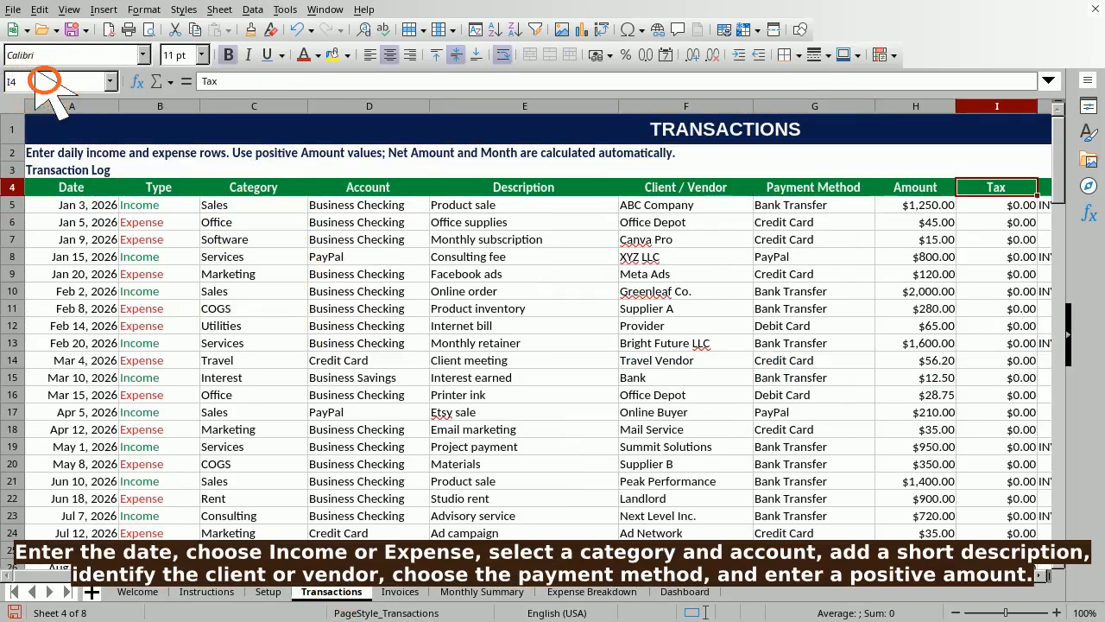
pyautogui.write('J4')
pyautogui.press('Return')
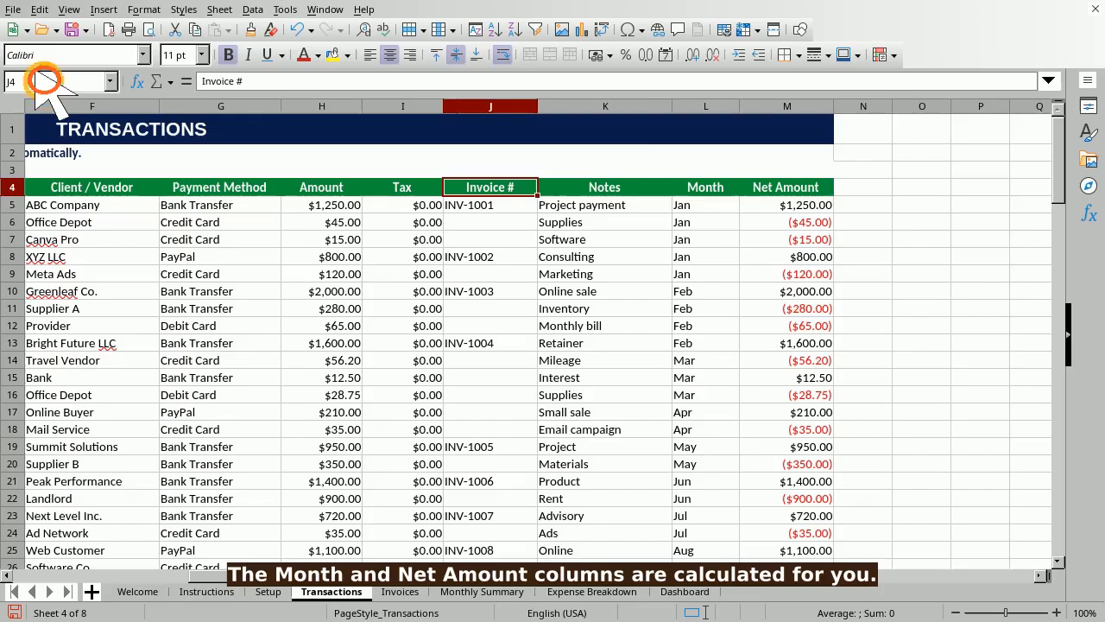
pyautogui.write('K4')
pyautogui.press('Return')
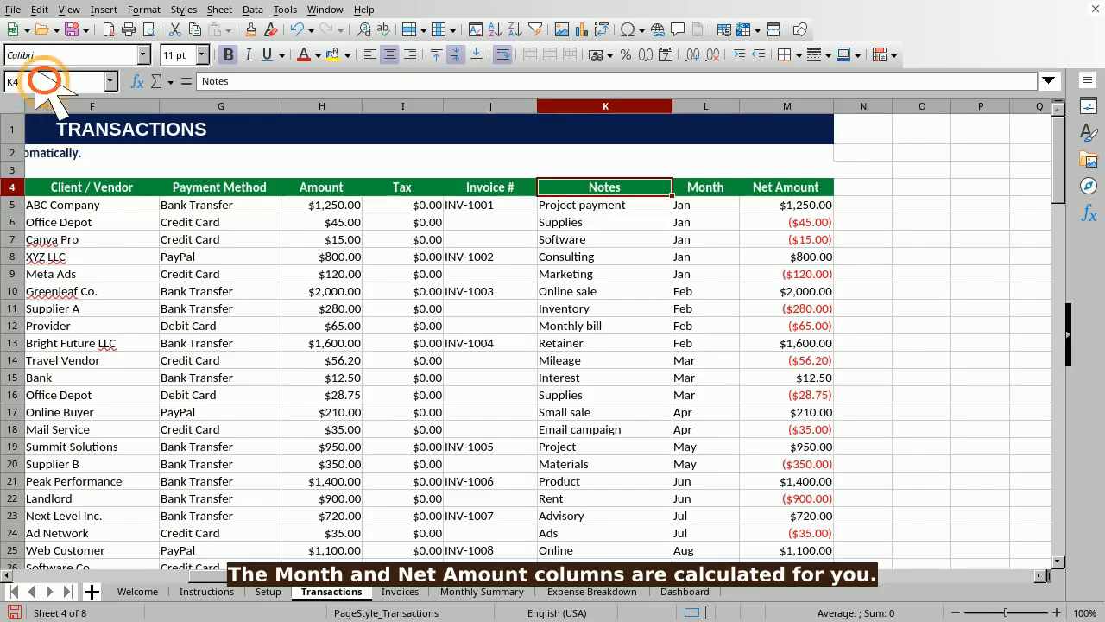
pyautogui.write('L4')
pyautogui.press('Return')
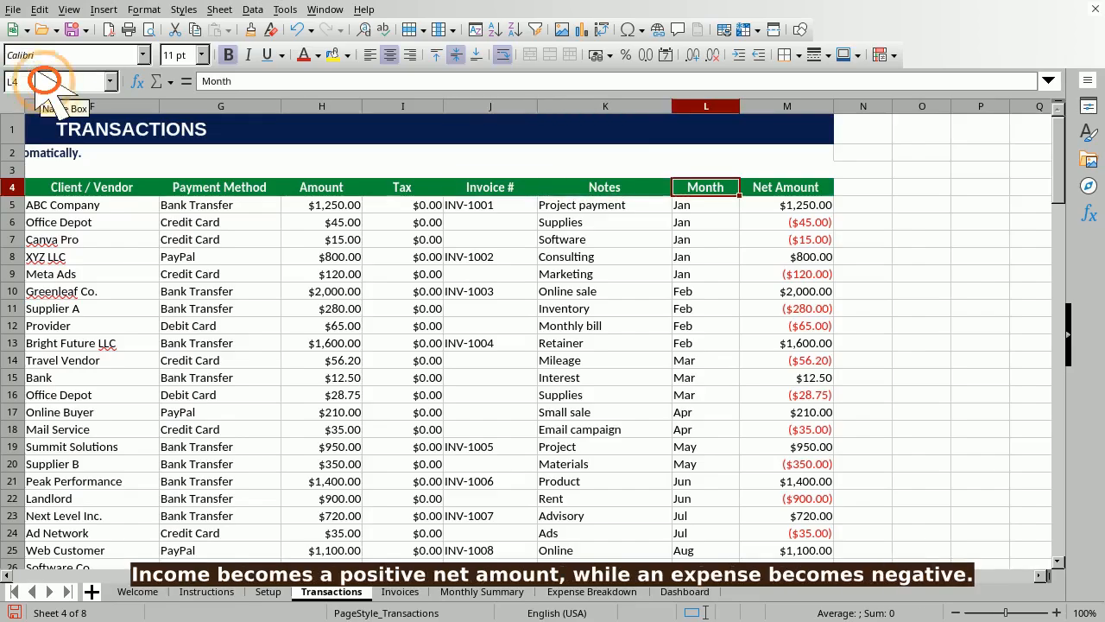
pyautogui.press('Return')
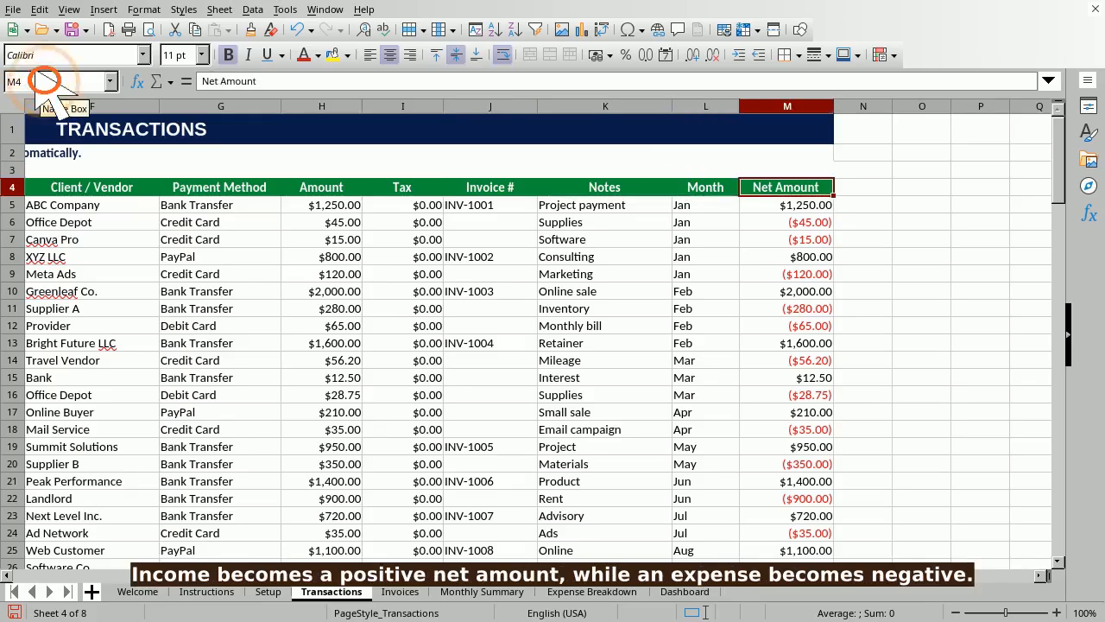
pyautogui.click(43, 81)
pyautogui.write('A35')
pyautogui.press('Return')
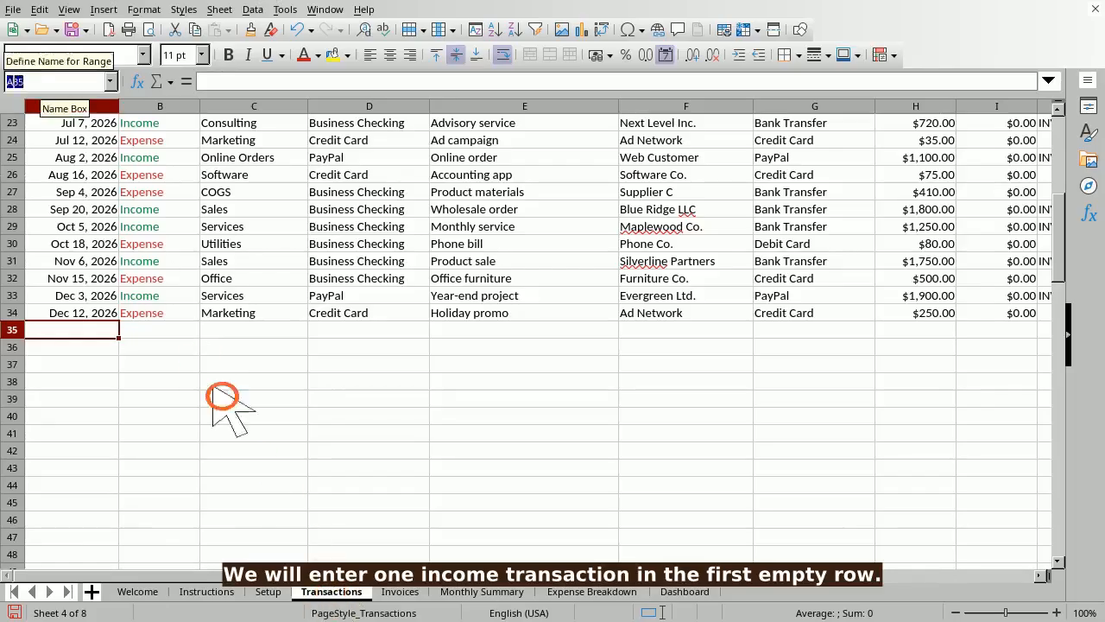
pyautogui.write('03/10/2026')
pyautogui.press('Tab')
pyautogui.write('Income')
pyautogui.press('Tab')
pyautogui.write('Business Checking')
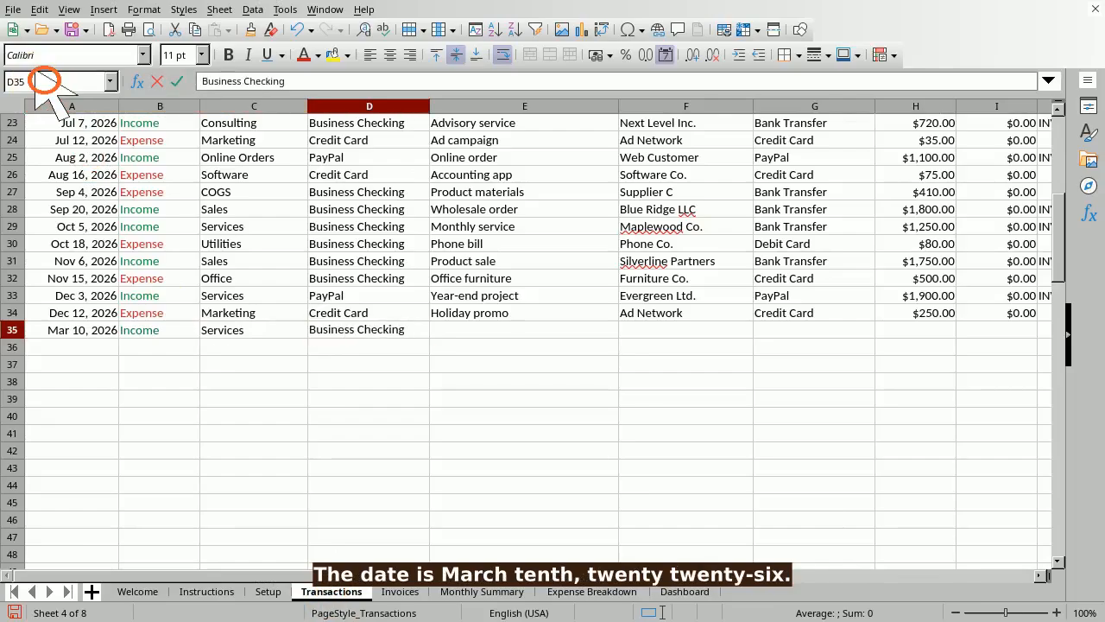
pyautogui.press('Tab')
pyautogui.write('Website consulting project')
pyautogui.press('Tab')
pyautogui.write('Northstar Studio')
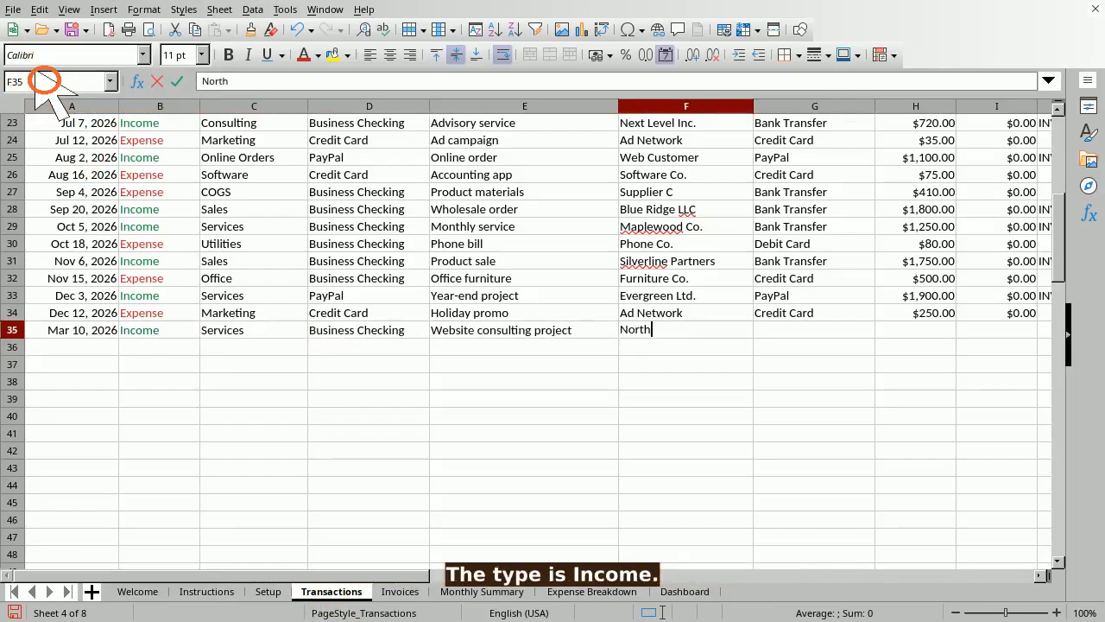
pyautogui.press('Tab')
pyautogui.write('Bank Transfe')
pyautogui.press('Tab')
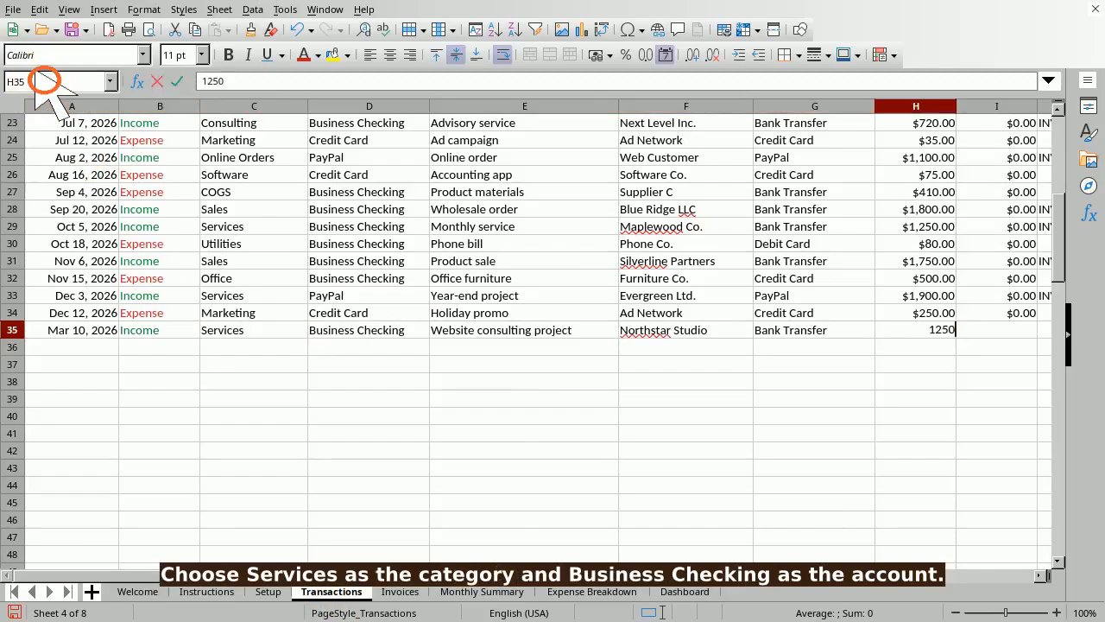
pyautogui.write('1250')
pyautogui.press('Tab')
pyautogui.write('0')
pyautogui.press('Tab')
pyautogui.write('INV-1013')
pyautogui.press('Tab')
pyautogui.write('Project payment')
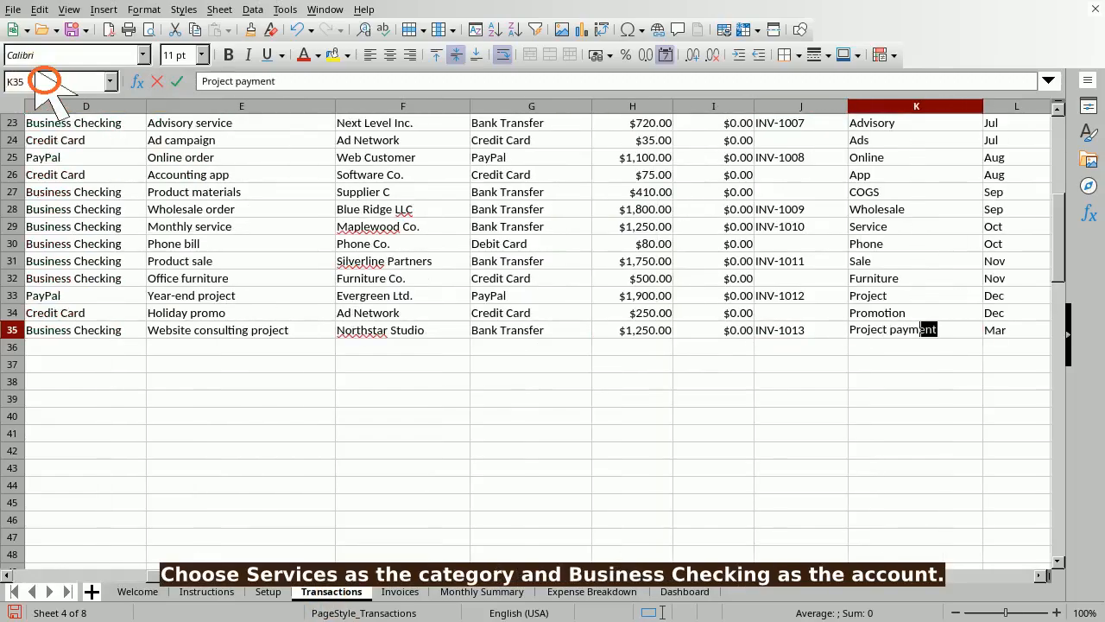
pyautogui.press('Tab')
pyautogui.press('Tab')
pyautogui.click(43, 80)
pyautogui.write('L35')
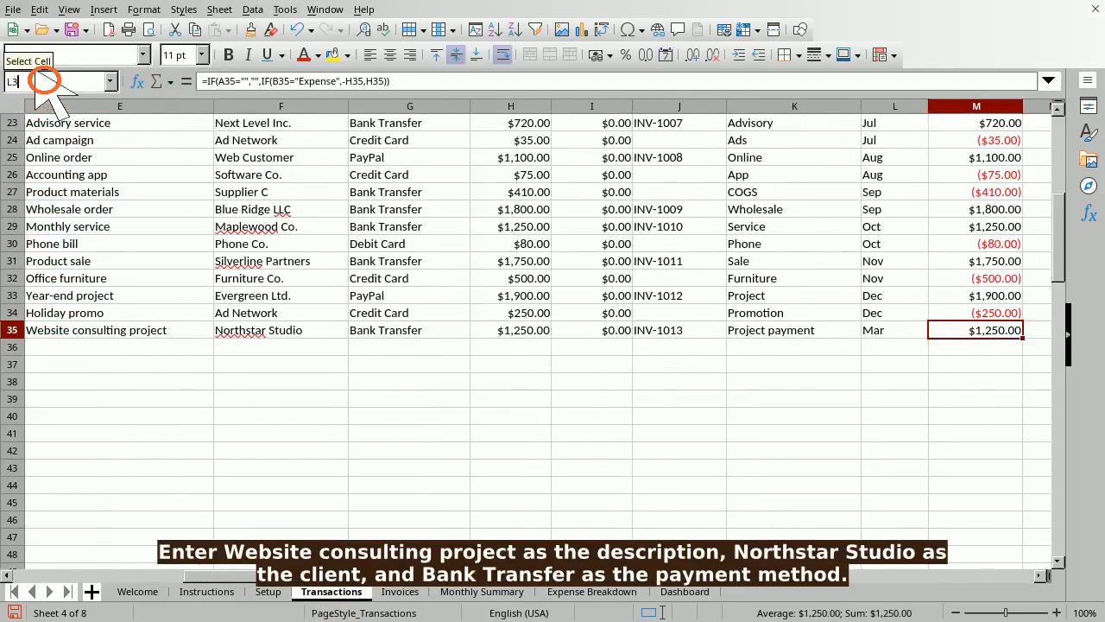
pyautogui.press('Return')
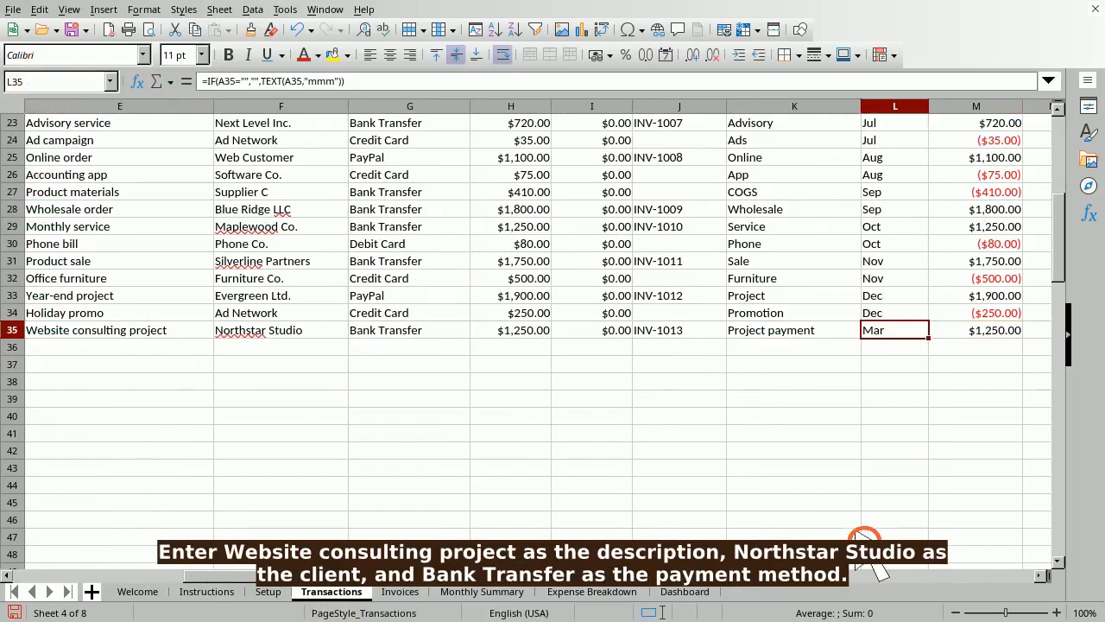
pyautogui.click(43, 80)
pyautogui.write('M35')
pyautogui.press('Return')
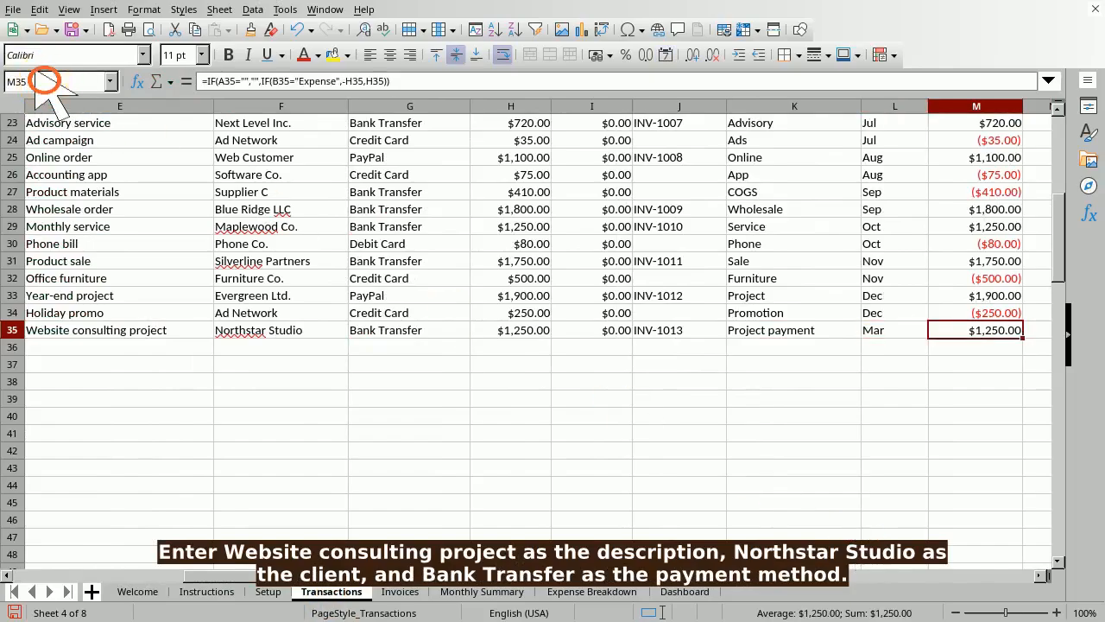
pyautogui.click(43, 81)
pyautogui.write('A35')
pyautogui.press('Return')
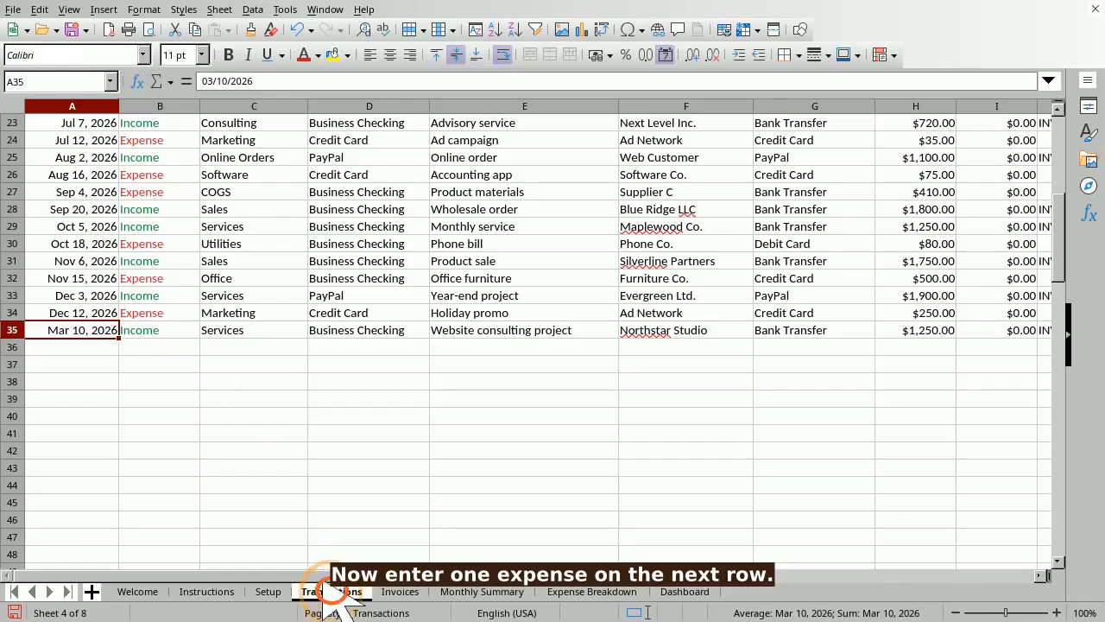
# - Start row 36 with date 03/12/2026, type Expense, category Software, account Business Checking
pyautogui.click(39, 81)
pyautogui.write('A36')
pyautogui.press('Return')
pyautogui.write('03/12/2026')
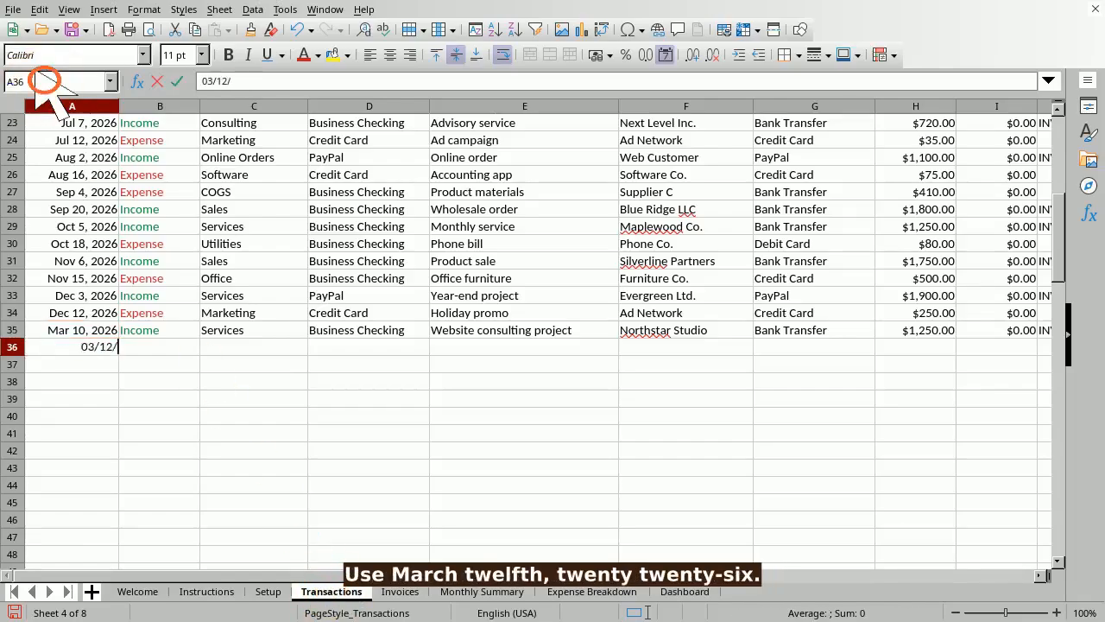
pyautogui.press('Tab')
pyautogui.write('Expense')
pyautogui.press('Tab')
pyautogui.write('Software')
pyautogui.press('Tab')
pyautogui.write('Business Che')
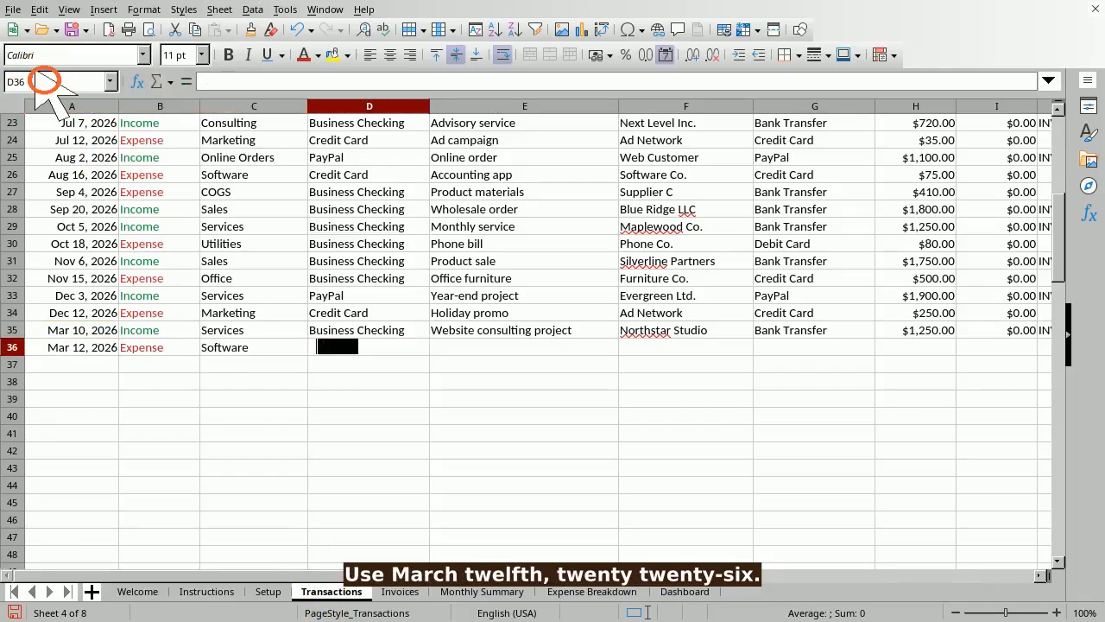
pyautogui.press('Tab')
# - Enter Monthly design software, Software Vendor, Credit Card, amount 49 and note Monthly subscription
pyautogui.write('Monthly design soft')
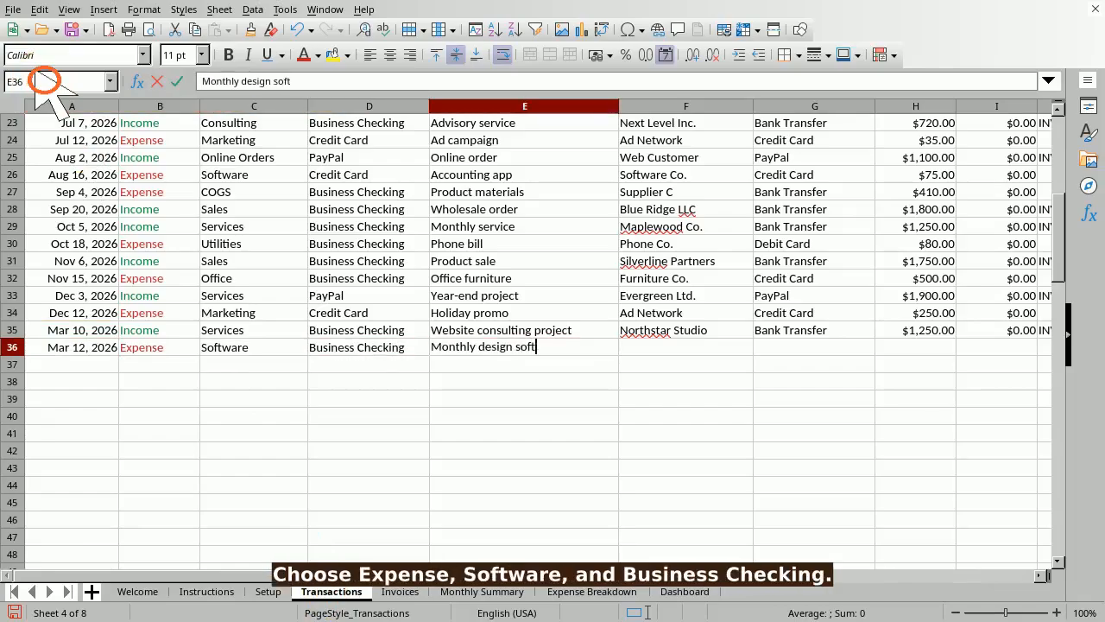
pyautogui.write('ware')
pyautogui.press('Tab')
pyautogui.write('Software Vendor')
pyautogui.press('Tab')
pyautogui.write('Credit Ca')
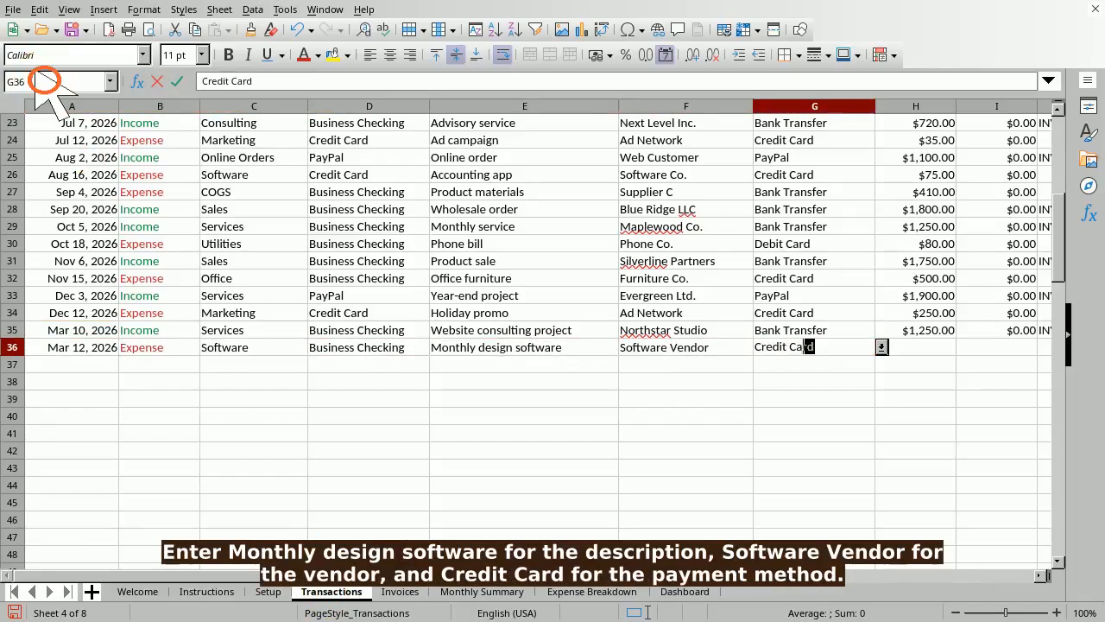
pyautogui.press('Tab')
pyautogui.write('49')
pyautogui.press('Tab')
pyautogui.press('Tab')
pyautogui.press('Tab')
pyautogui.write('Monthly su')
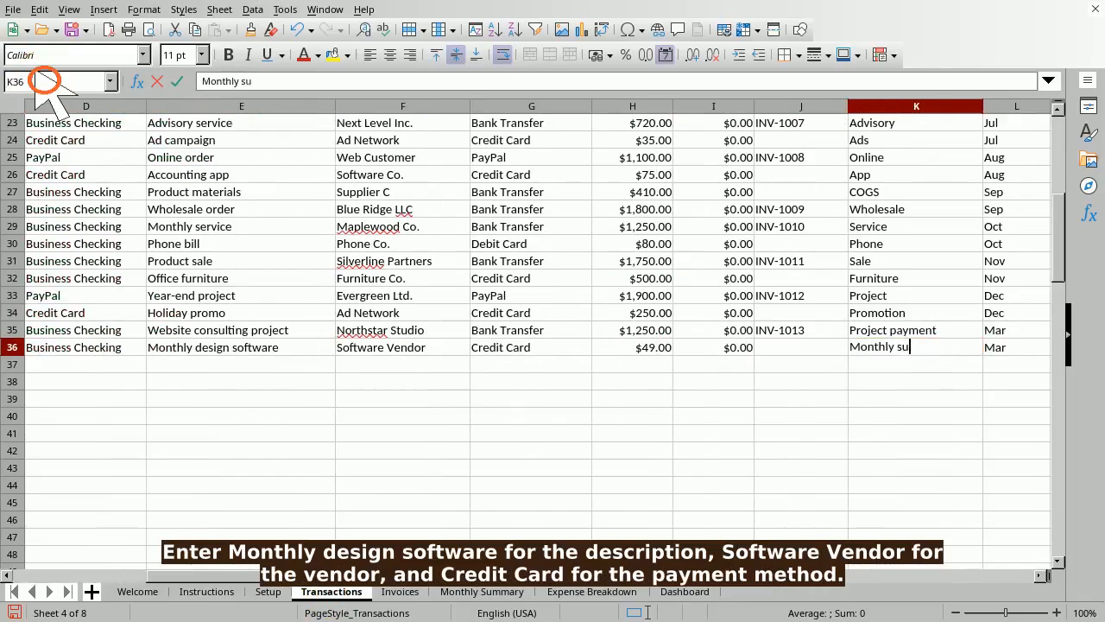
pyautogui.write('bscription')
pyautogui.press('Tab')
pyautogui.press('Tab')
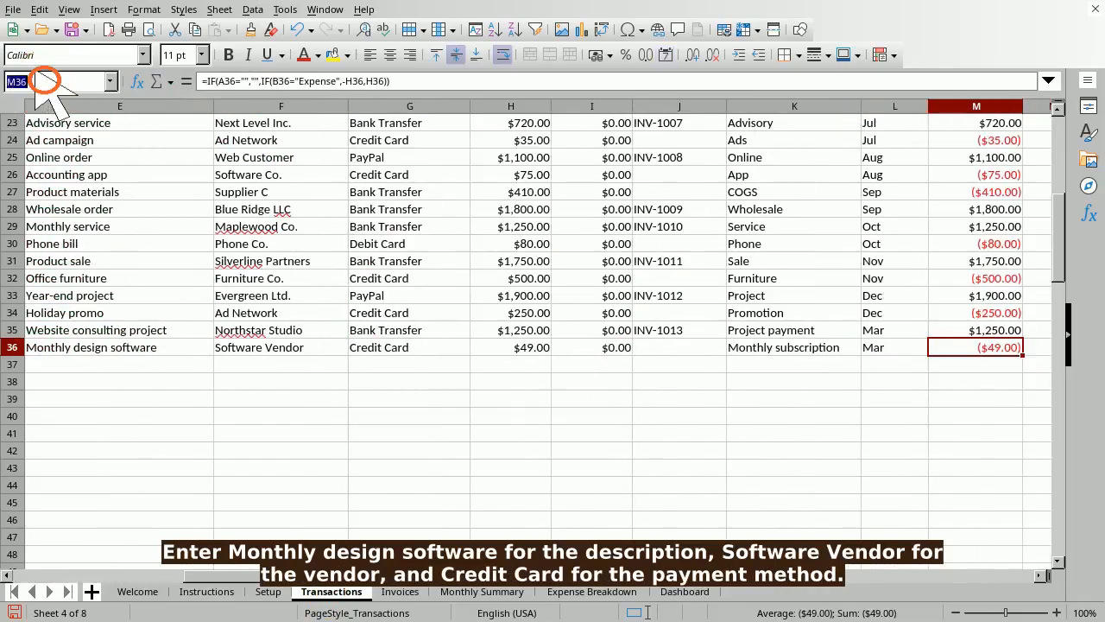
# - Check the computed month in L36 and signed amount in M36, then return to A36
pyautogui.write('L36')
pyautogui.press('Return')
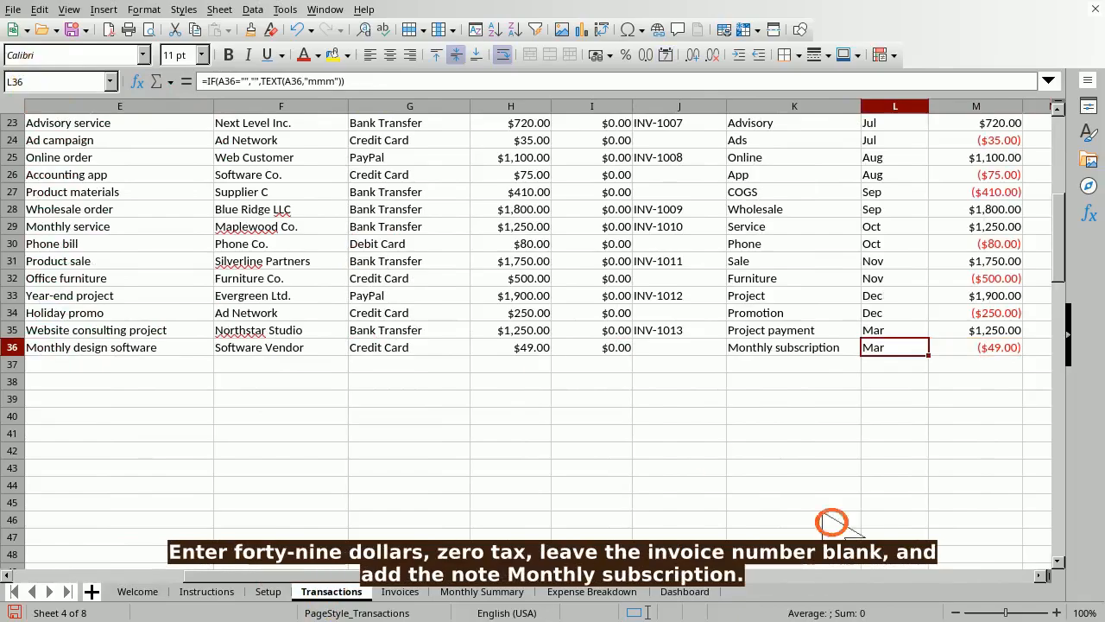
pyautogui.press('Tab')
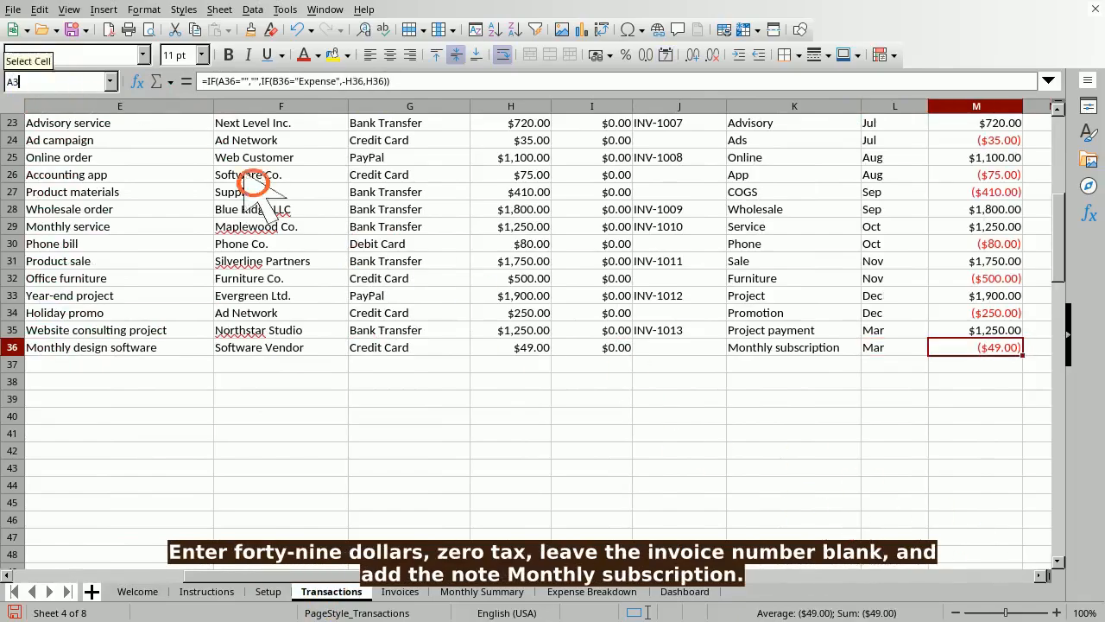
pyautogui.press('Home')
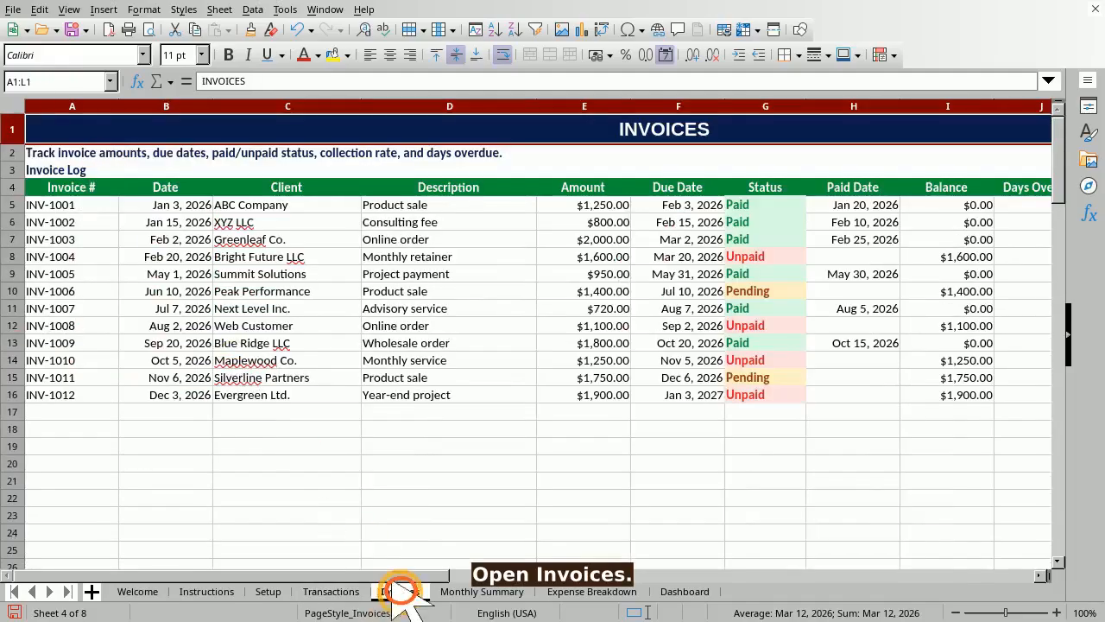
# - Open the Invoices sheet and step across headings Invoice #, Date, Client, Description and Amount
pyautogui.click(400, 591)
pyautogui.click(110, 188)
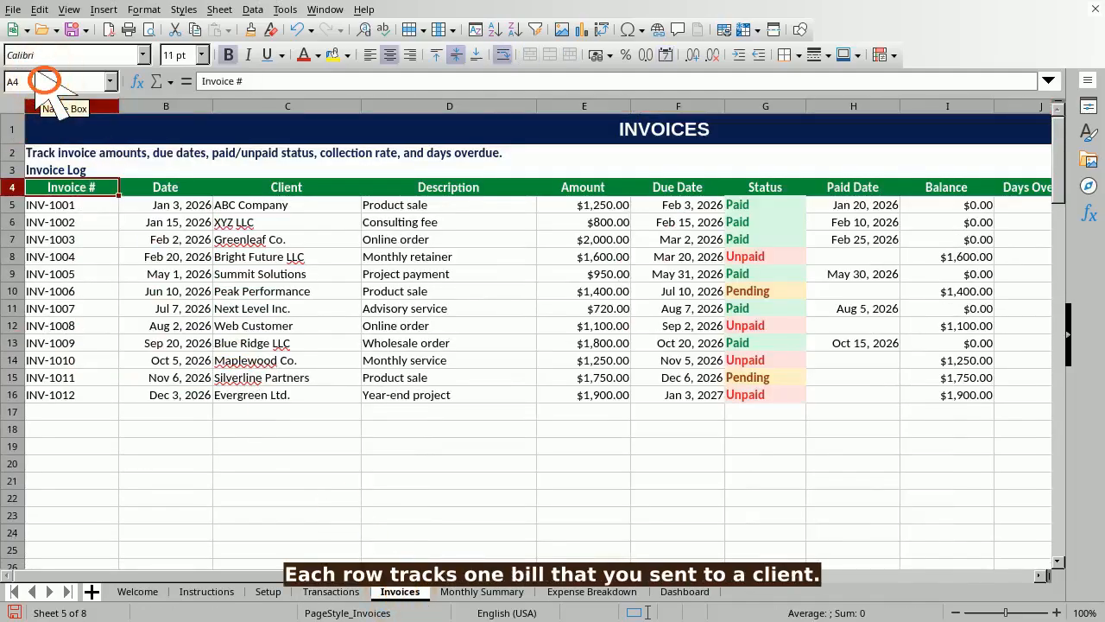
pyautogui.click(45, 81)
pyautogui.write('B4')
pyautogui.press('Return')
pyautogui.write('C4')
pyautogui.press('Return')
pyautogui.click(45, 81)
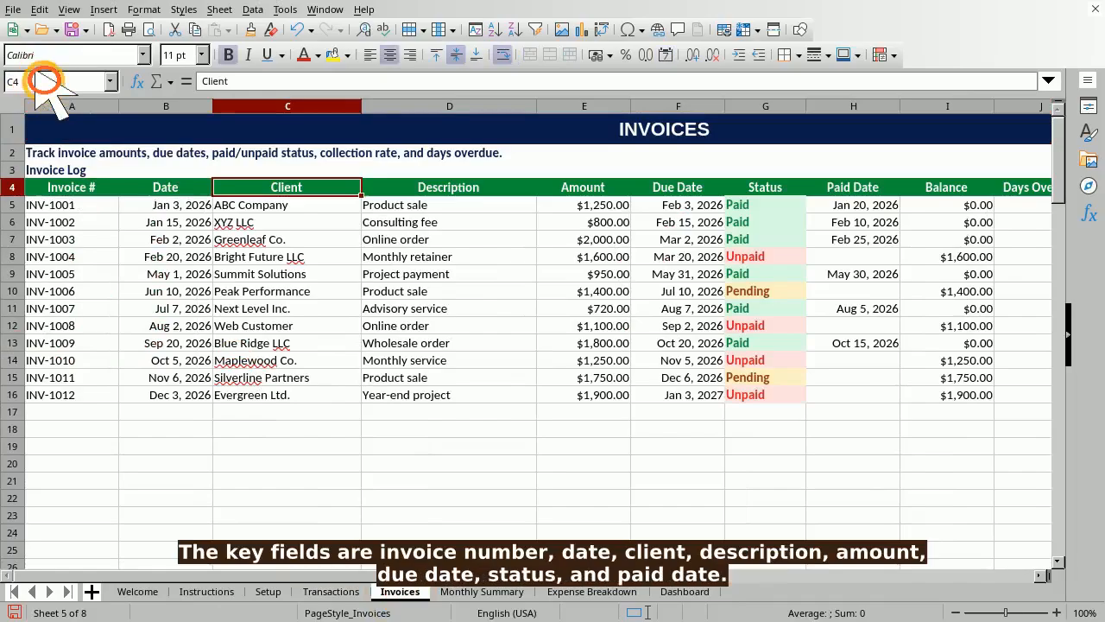
pyautogui.write('D4')
pyautogui.press('Return')
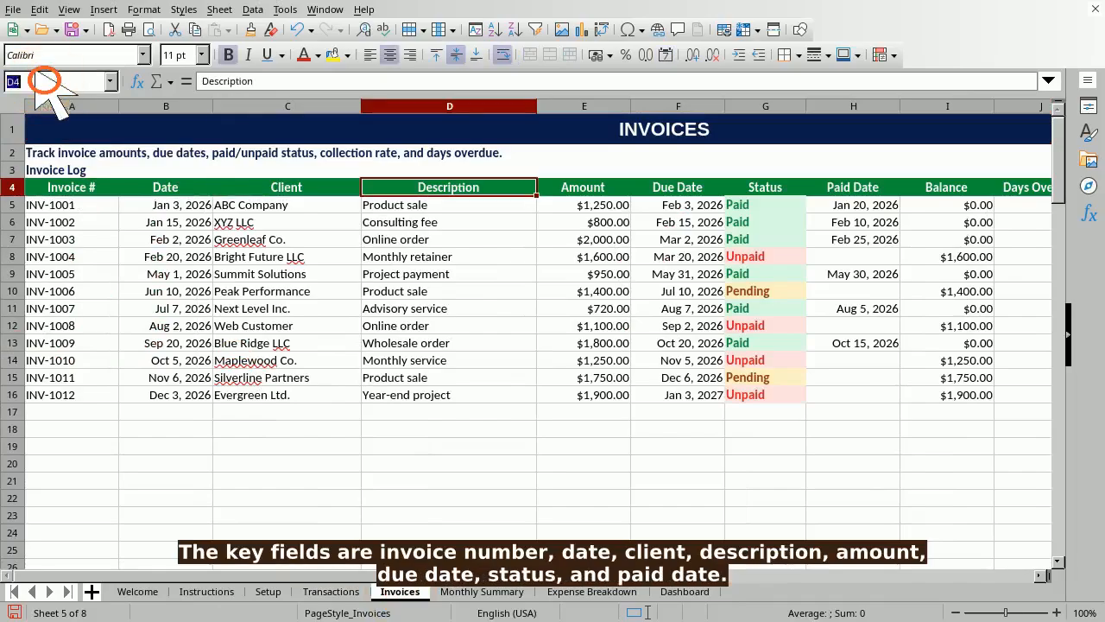
pyautogui.click(45, 82)
pyautogui.write('E4')
pyautogui.press('Return')
# - Go over the Due Date, Status, Paid Date, Balance, Days Overdue and Month headings (F4–K4)
pyautogui.click(45, 82)
pyautogui.write('F4')
pyautogui.press('Return')
pyautogui.click(45, 81)
pyautogui.write('G4')
pyautogui.press('Return')
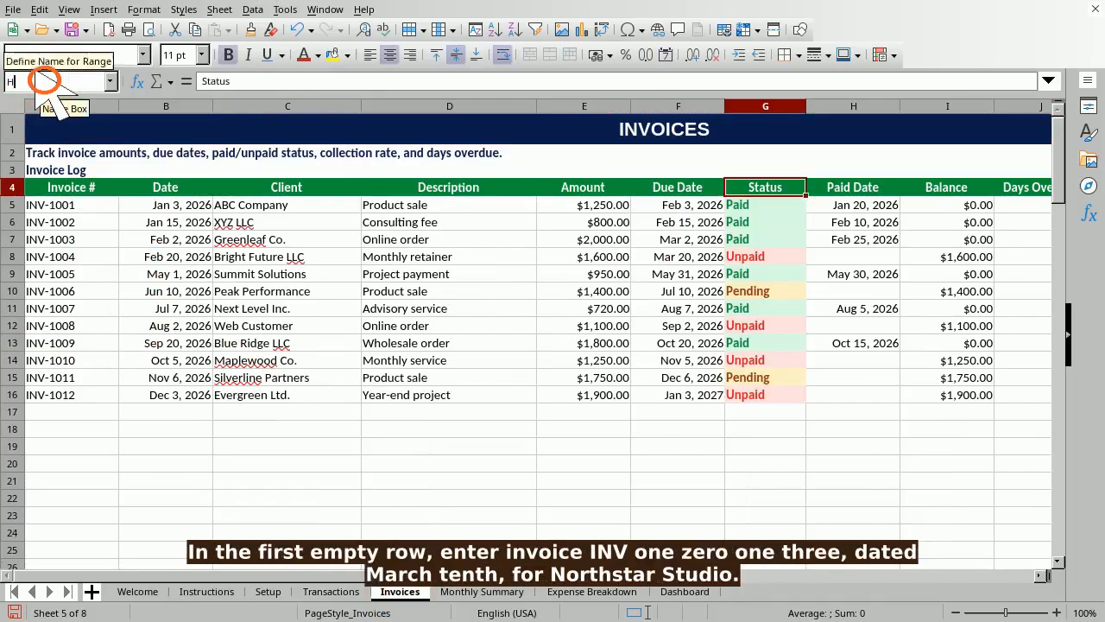
pyautogui.write('H4')
pyautogui.press('Return')
pyautogui.click(45, 81)
pyautogui.write('I4')
pyautogui.press('Return')
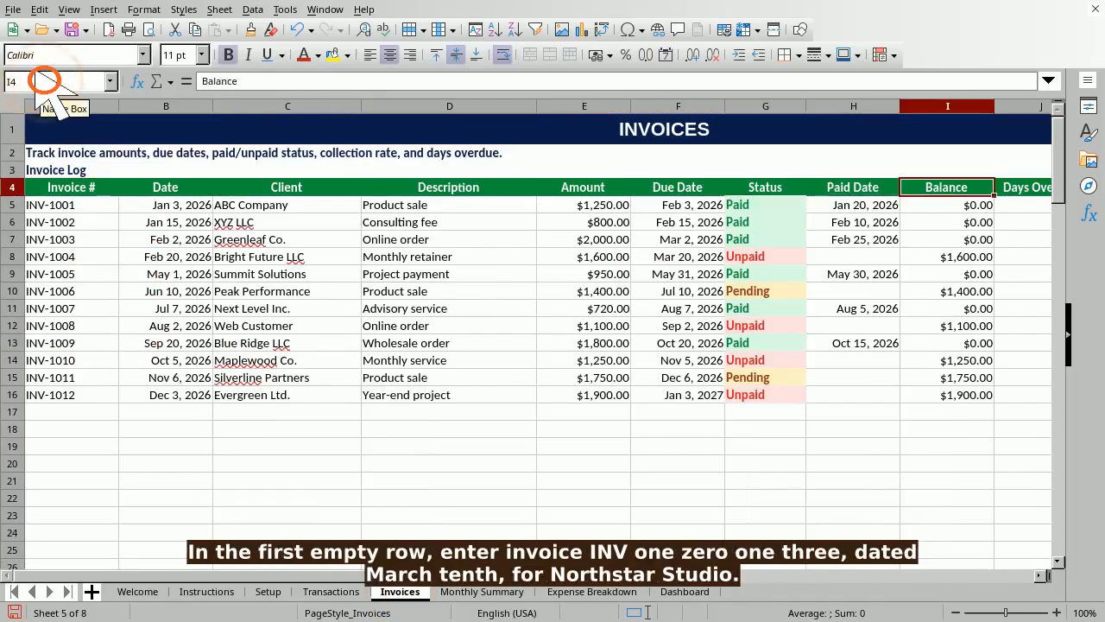
pyautogui.write('J4')
pyautogui.press('Return')
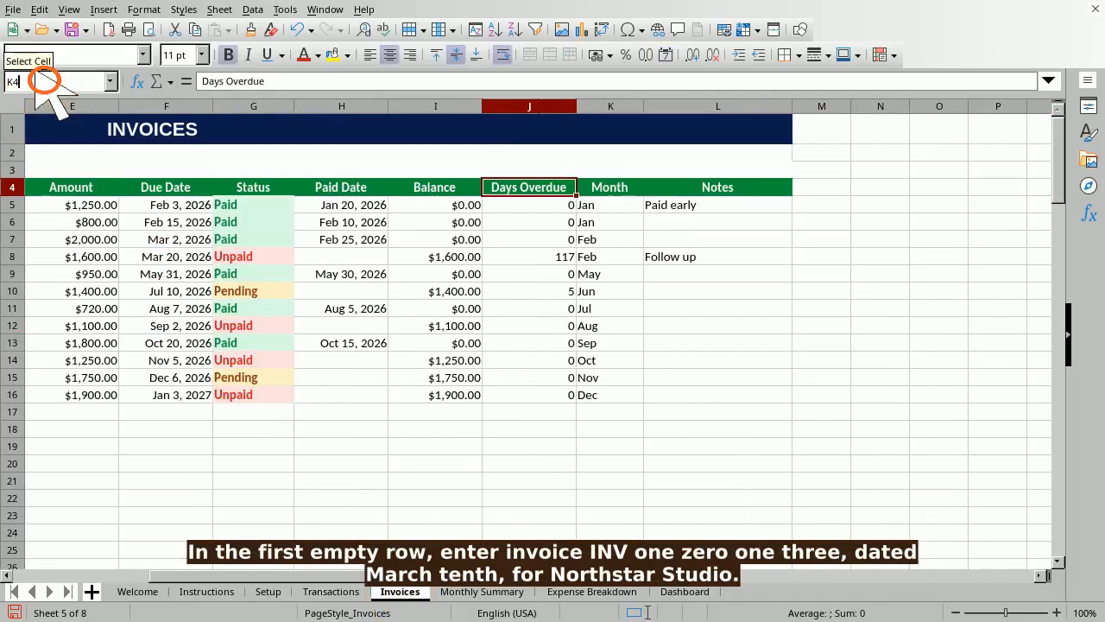
pyautogui.click(45, 81)
pyautogui.write('K4')
pyautogui.press('Return')
# - Start invoice row 17 with INV-1013, 03/10/2026, Northstar Studio and Website consulting project
pyautogui.write('L4')
pyautogui.press('Return')
pyautogui.write('A17')
pyautogui.press('Return')
pyautogui.write('INV-1013')
pyautogui.press('Tab')
pyautogui.write('03/10/2026')
pyautogui.press('Tab')
pyautogui.write('Northstar Studio')
pyautogui.press('Tab')
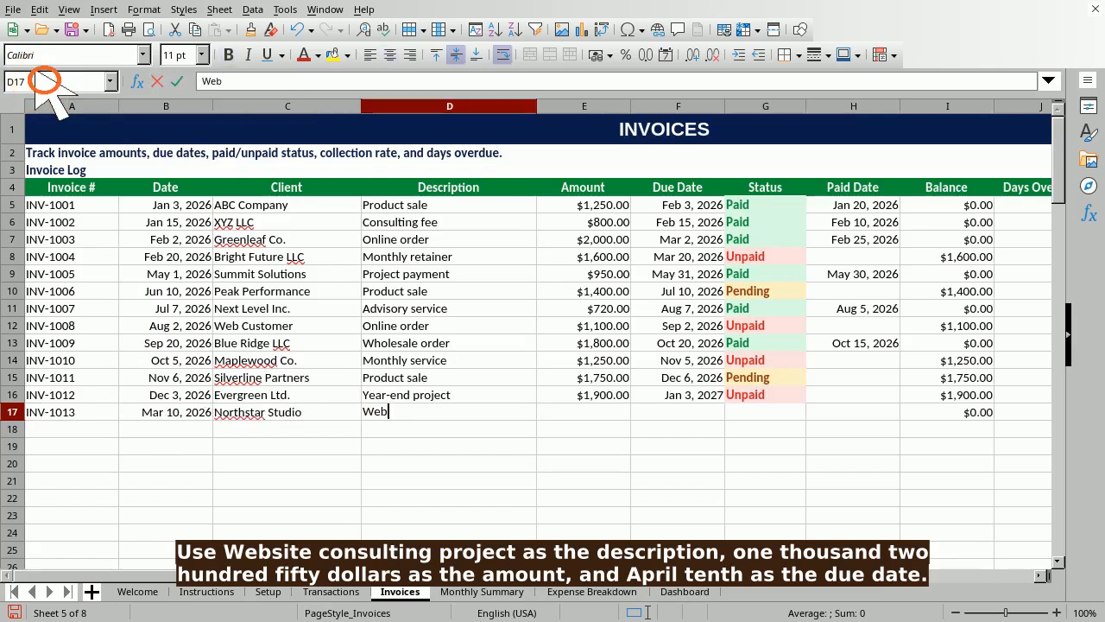
pyautogui.write('Website consulting project')
pyautogui.press('Tab')
# - Enter the $1,250 amount, due date 04/10/2026 and the Website project note
pyautogui.write('1250')
pyautogui.press('Tab')
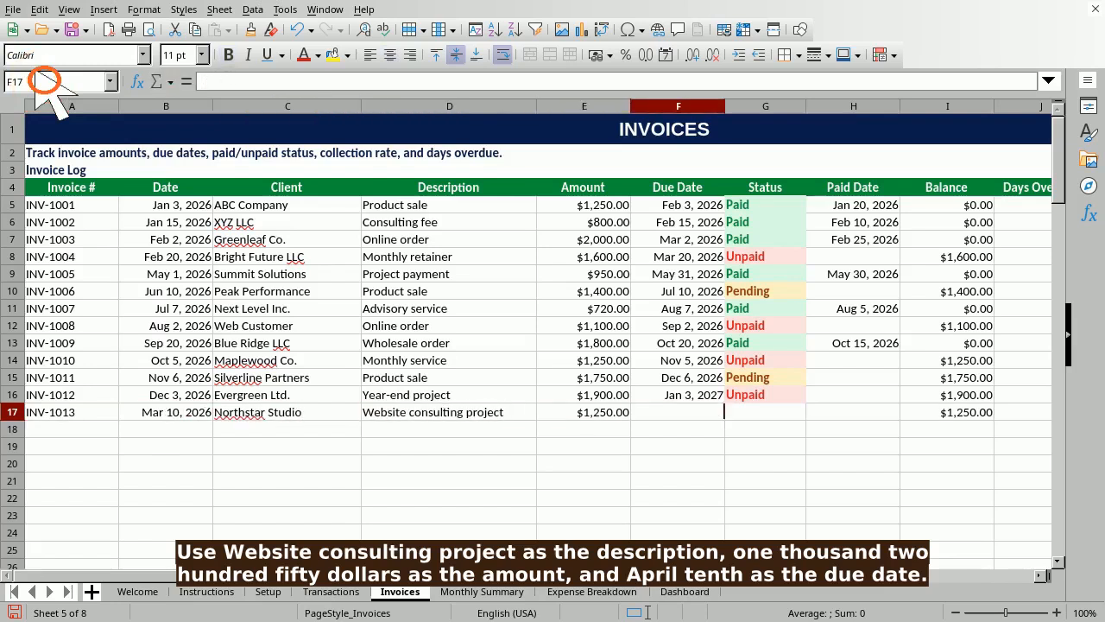
pyautogui.write('04/10/2026')
pyautogui.press('Tab')
pyautogui.press('Tab')
pyautogui.press('Tab')
pyautogui.press('Tab')
pyautogui.press('Tab')
pyautogui.press('Tab')
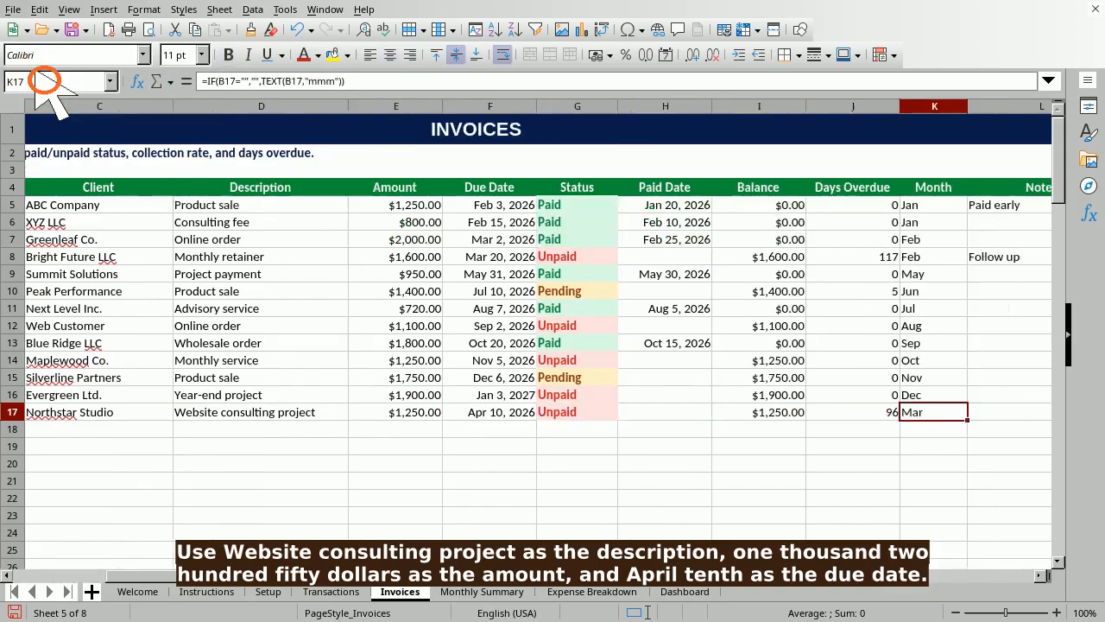
pyautogui.write('Website consulting ')
pyautogui.write('project')
pyautogui.press('Return')
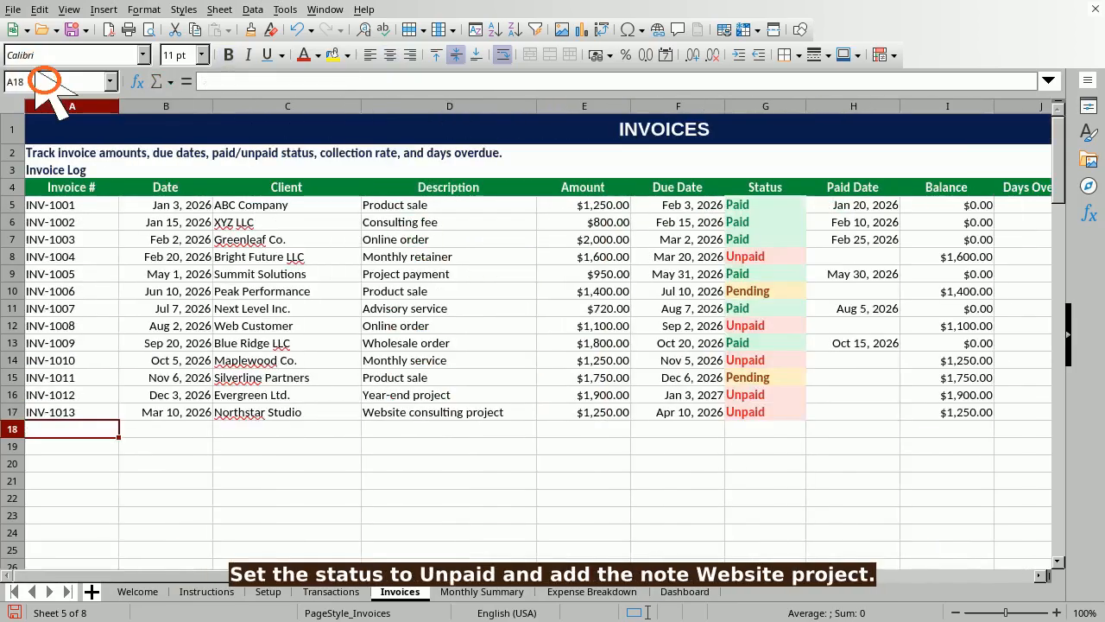
# - Verify the balance in I17 and days overdue in J17, then return to A17
pyautogui.click(43, 81)
pyautogui.write('I17')
pyautogui.press('Return')
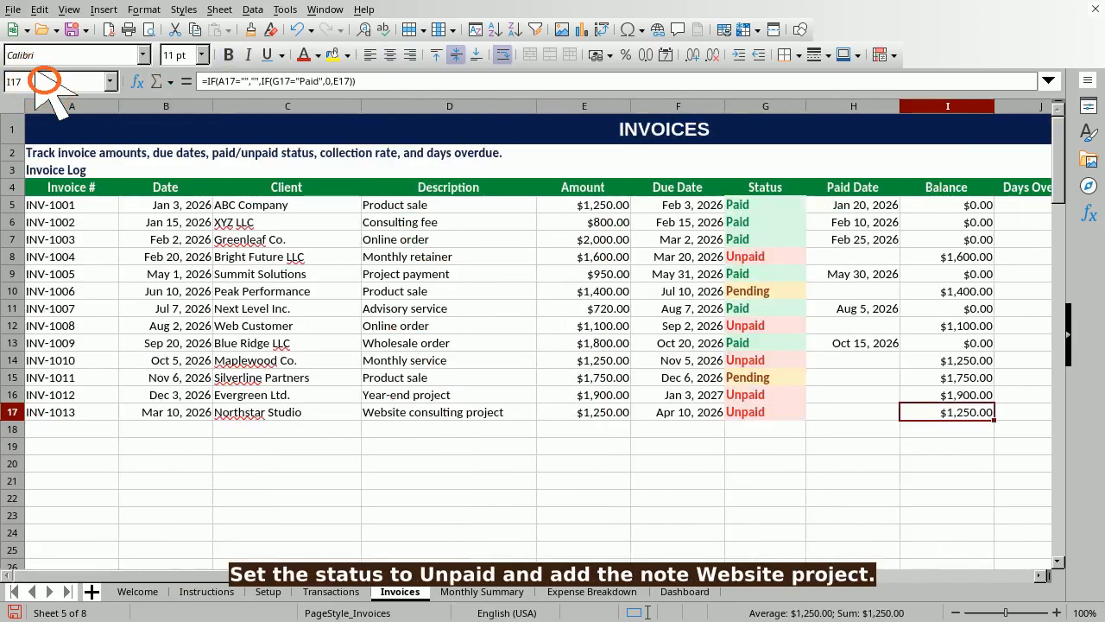
pyautogui.click(45, 81)
pyautogui.write('J17')
pyautogui.press('Return')
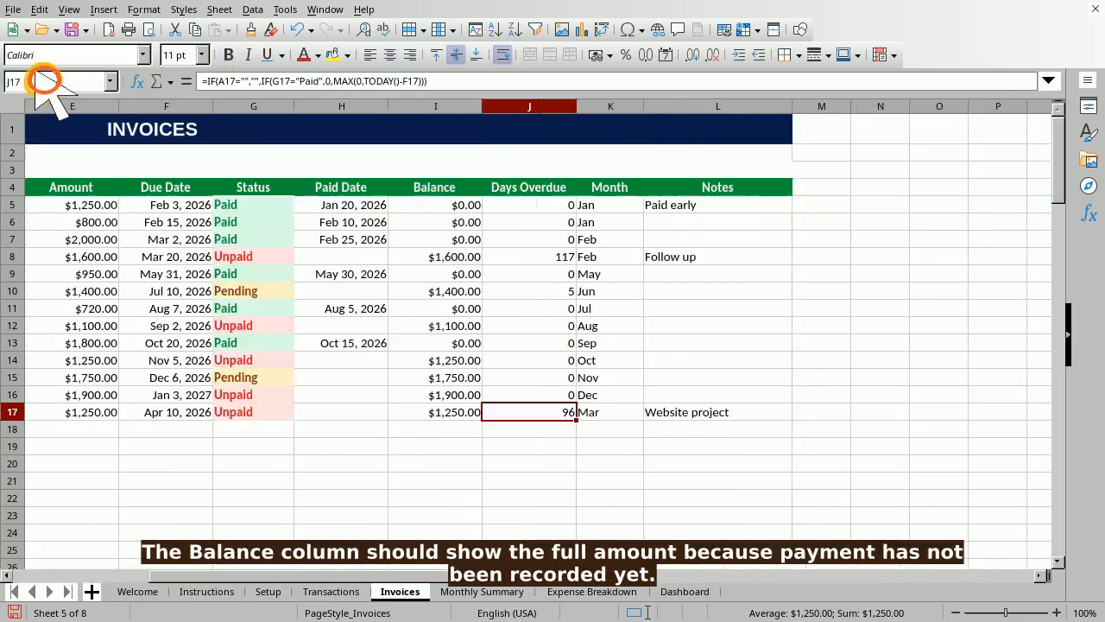
pyautogui.click(45, 80)
pyautogui.write('A17')
pyautogui.press('Return')
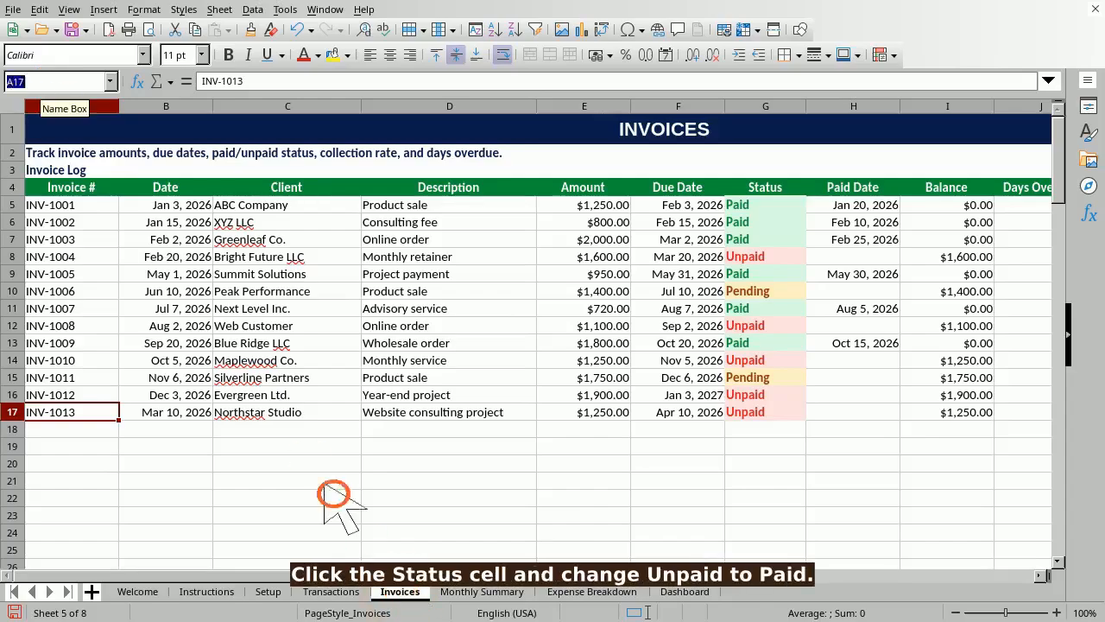
# - Mark invoice INV-1013 as Paid in its Status cell G17
pyautogui.click(45, 81)
pyautogui.write('G17')
pyautogui.press('Return')
pyautogui.write('Paid')
pyautogui.press('Return')
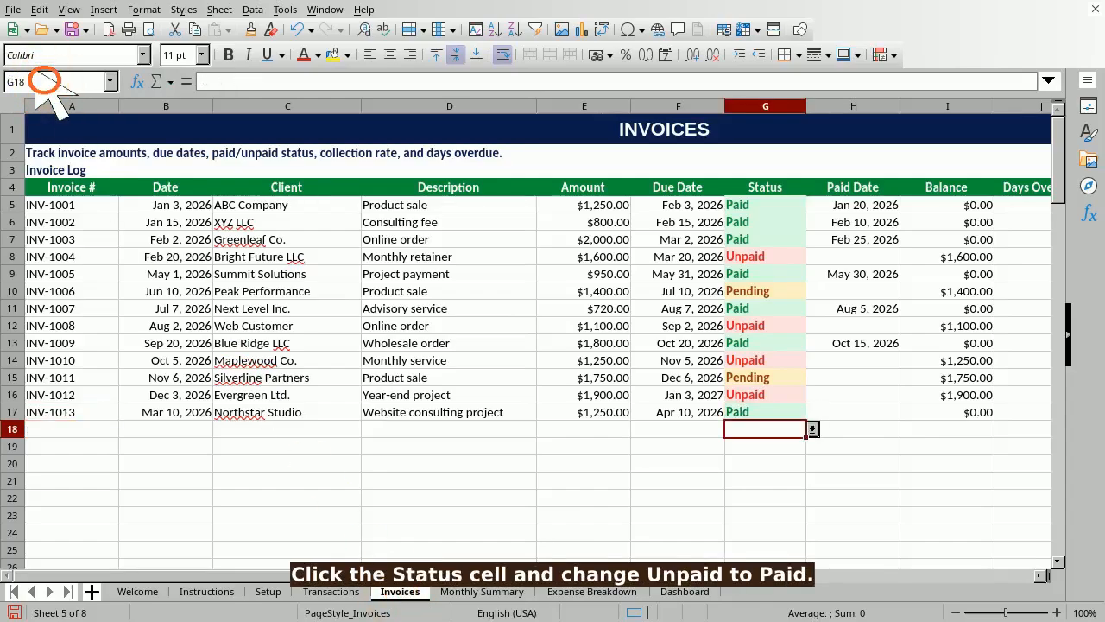
# - Commit Mar 28, 2026 as INV-1013's paid date in H17
pyautogui.click(45, 81)
pyautogui.write('H17')
pyautogui.press('Return')
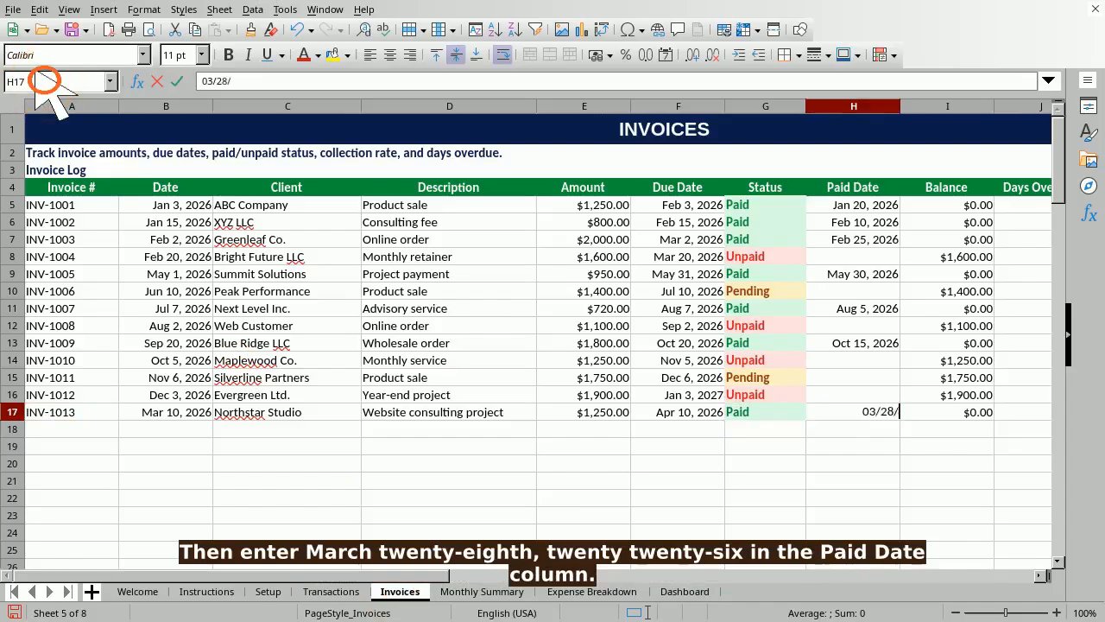
pyautogui.press('Return')
# - Check INV-1013's balance in I17, days overdue in J17 and status in G17
pyautogui.click(45, 81)
pyautogui.write('I17')
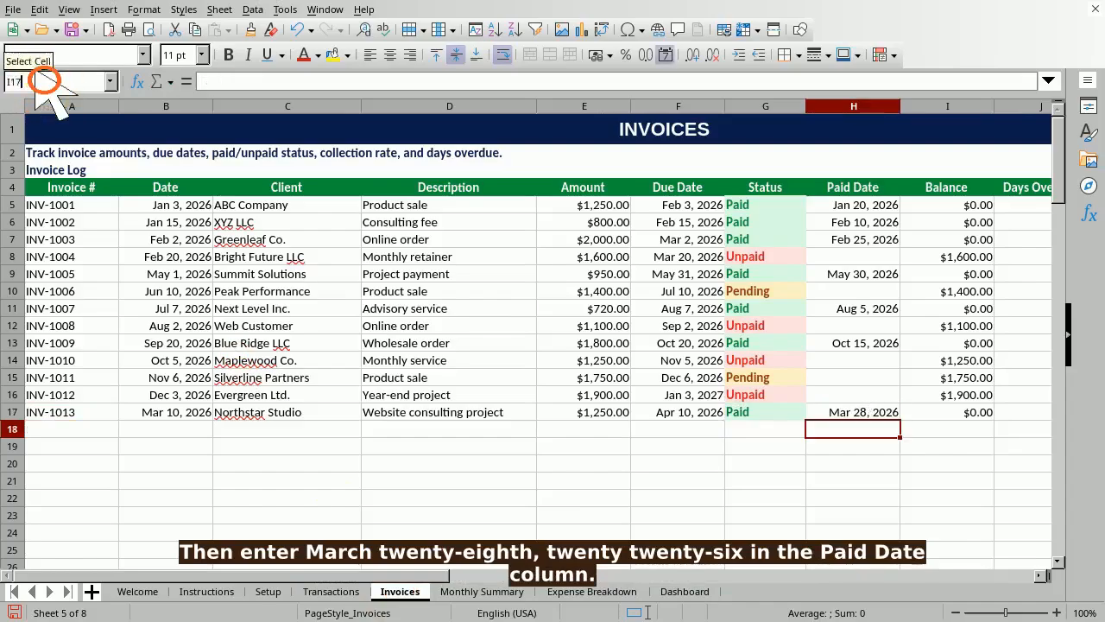
pyautogui.press('Return')
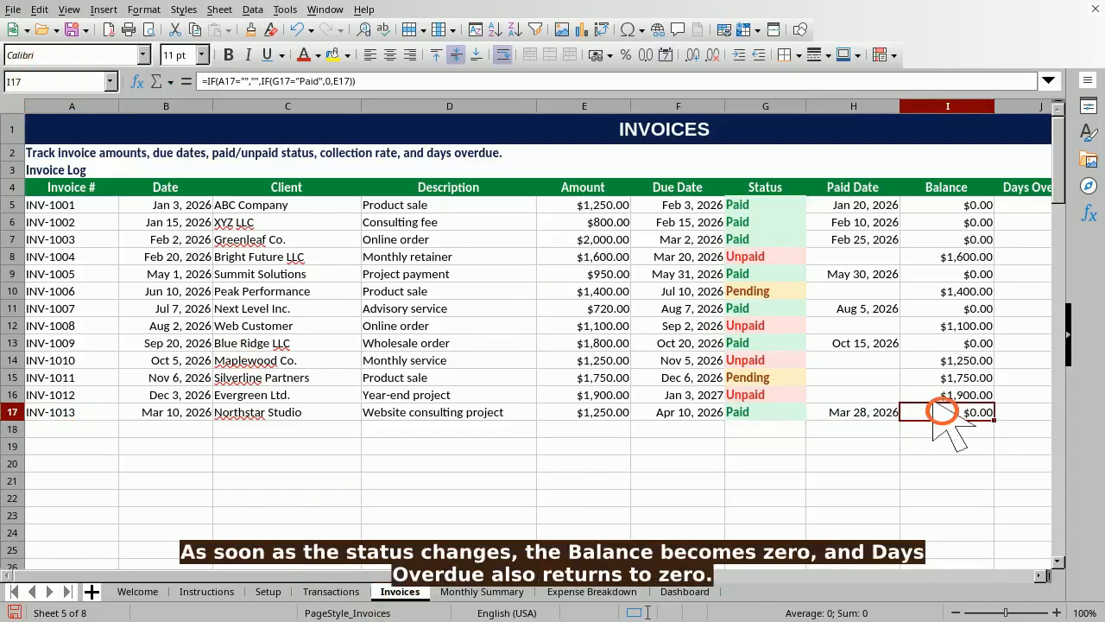
pyautogui.click(45, 81)
pyautogui.write('J17')
pyautogui.press('Return')
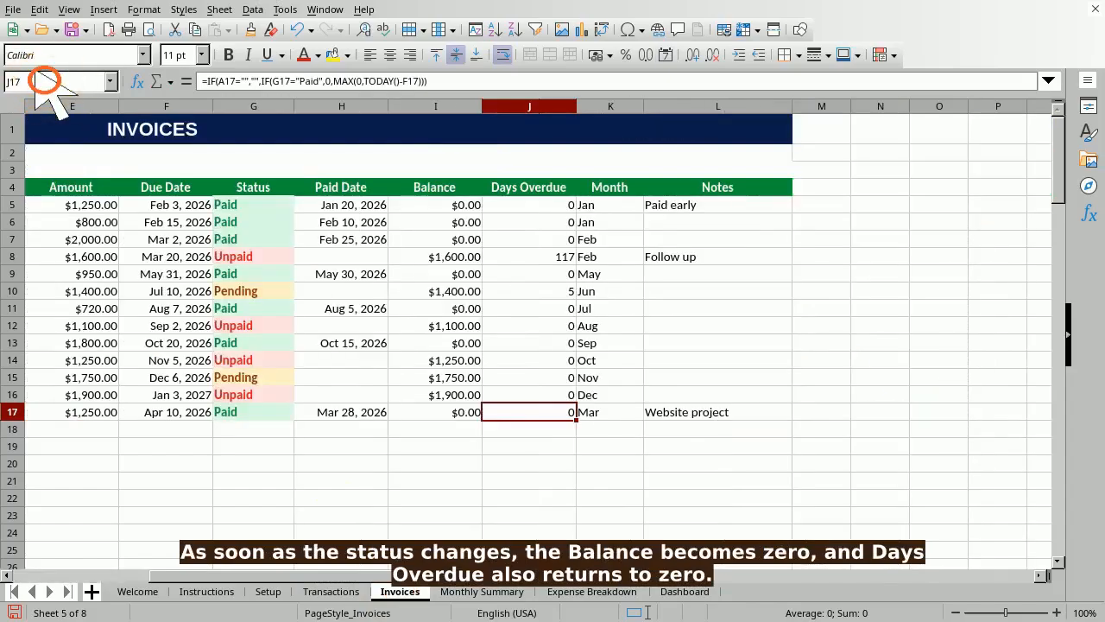
pyautogui.click(35, 81)
pyautogui.write('G17')
pyautogui.press('Return')
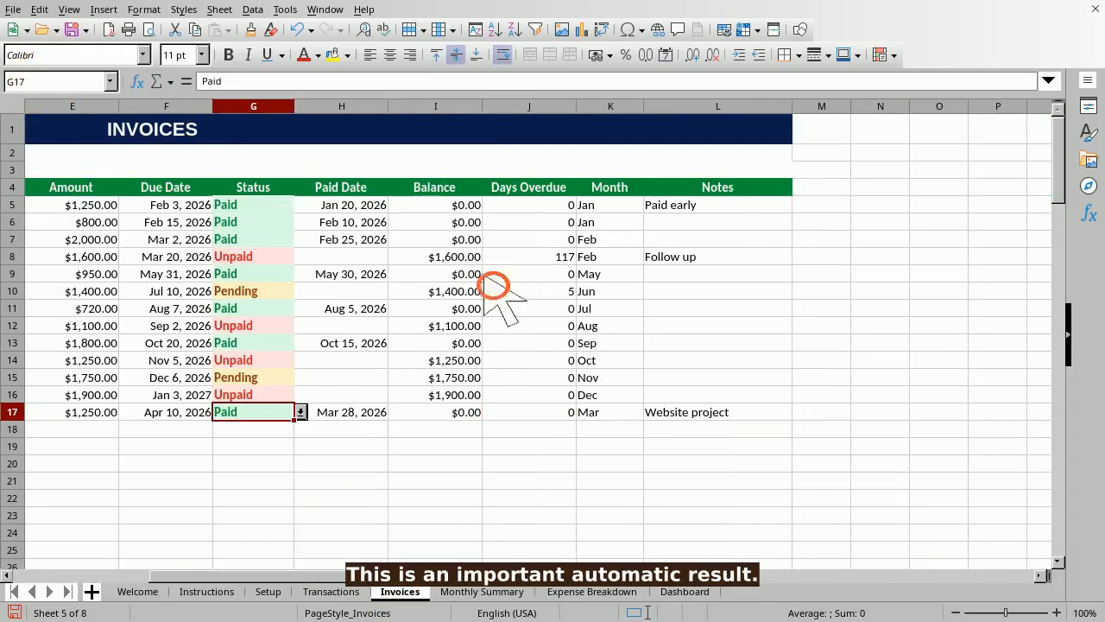
# - Recheck INV-1013's paid date and $0.00 balance formula, then switch to Monthly Summary
pyautogui.click(45, 81)
pyautogui.write('H17')
pyautogui.press('Return')
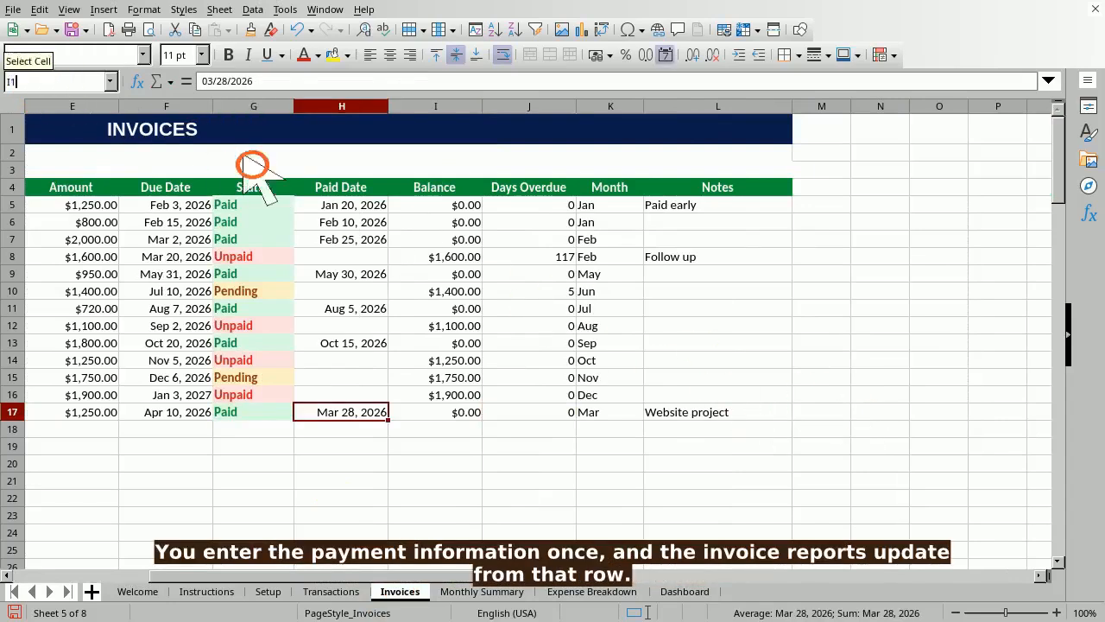
pyautogui.click(45, 81)
pyautogui.write('I17')
pyautogui.press('Return')
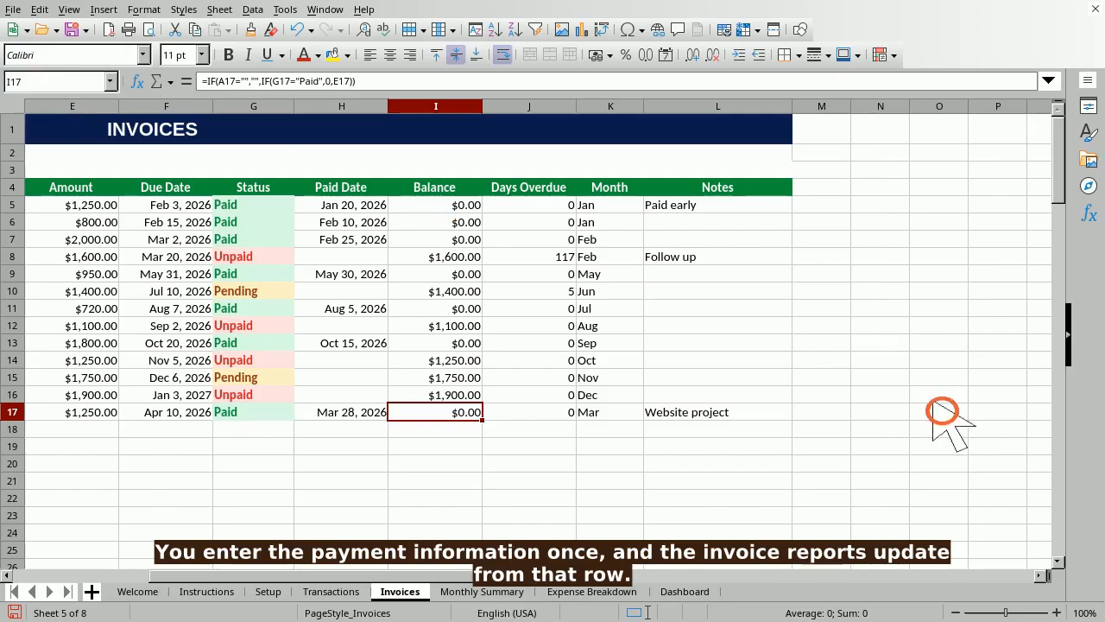
pyautogui.hotkey('ctrl', 'pagedown')
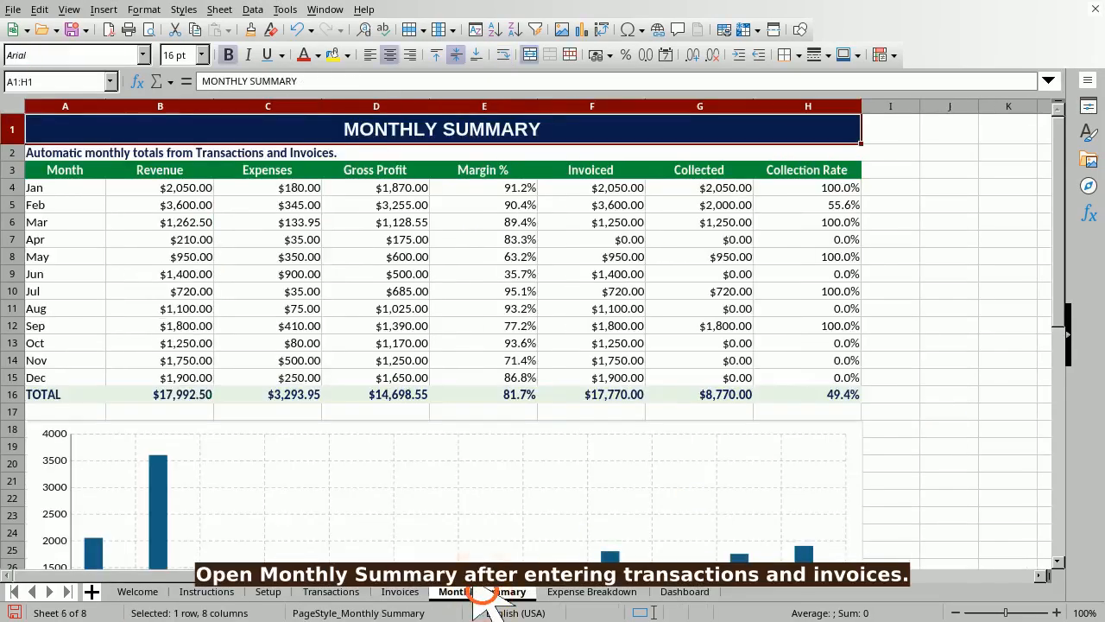
# - Review the March row's revenue, expenses and gross profit formulas in B6–D6
pyautogui.click(45, 81)
pyautogui.write('A6')
pyautogui.press('Return')
pyautogui.click(44, 81)
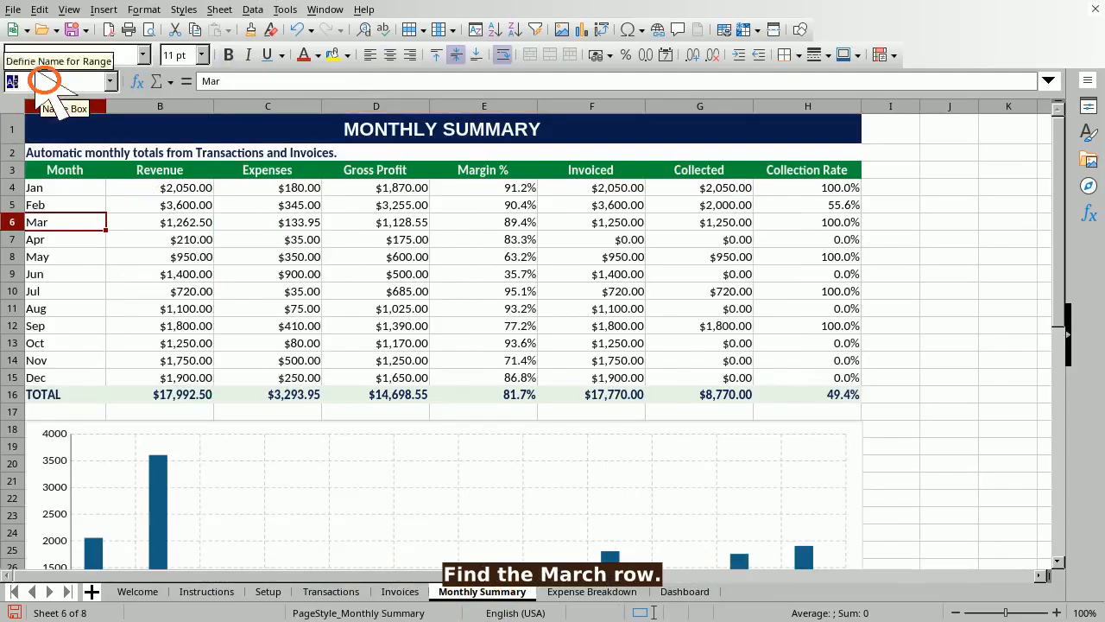
pyautogui.write('B6')
pyautogui.press('Return')
pyautogui.click(45, 81)
pyautogui.write('C6')
pyautogui.press('Return')
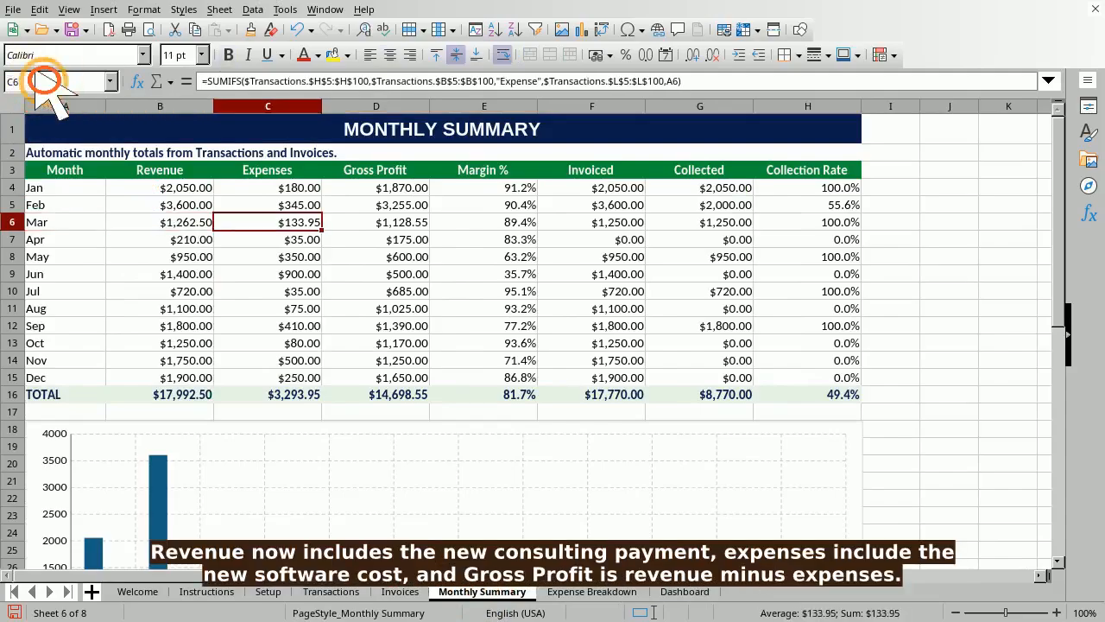
pyautogui.click(45, 81)
pyautogui.write('D6')
pyautogui.press('Return')
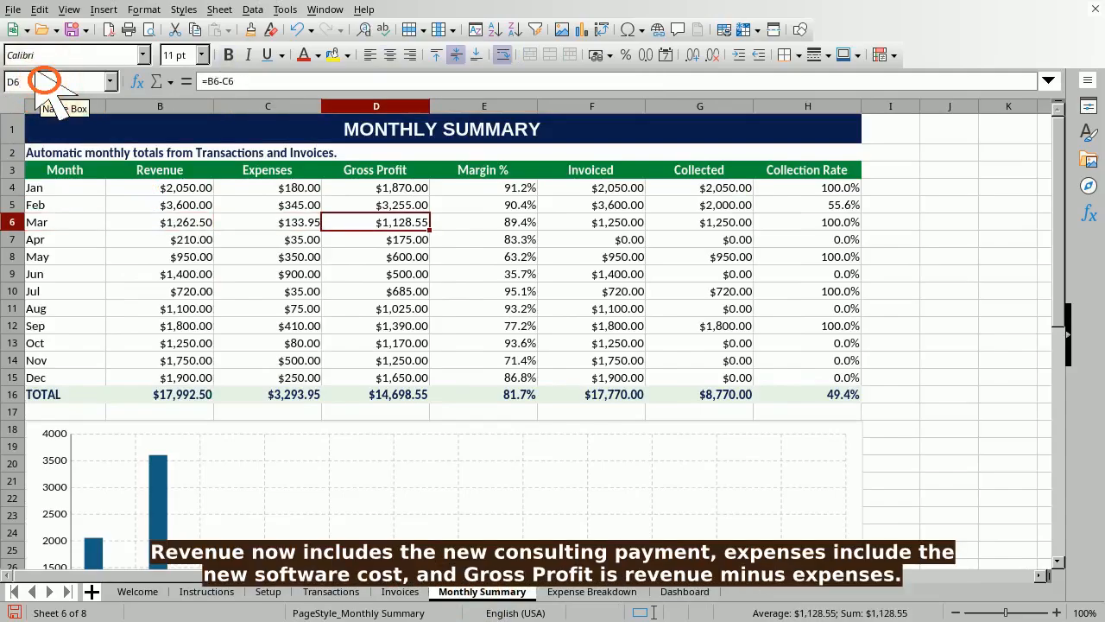
# - Check March's margin, invoiced, collected and collection rate (E6–H6), then the TOTAL row
pyautogui.click(45, 81)
pyautogui.write('E6')
pyautogui.press('Return')
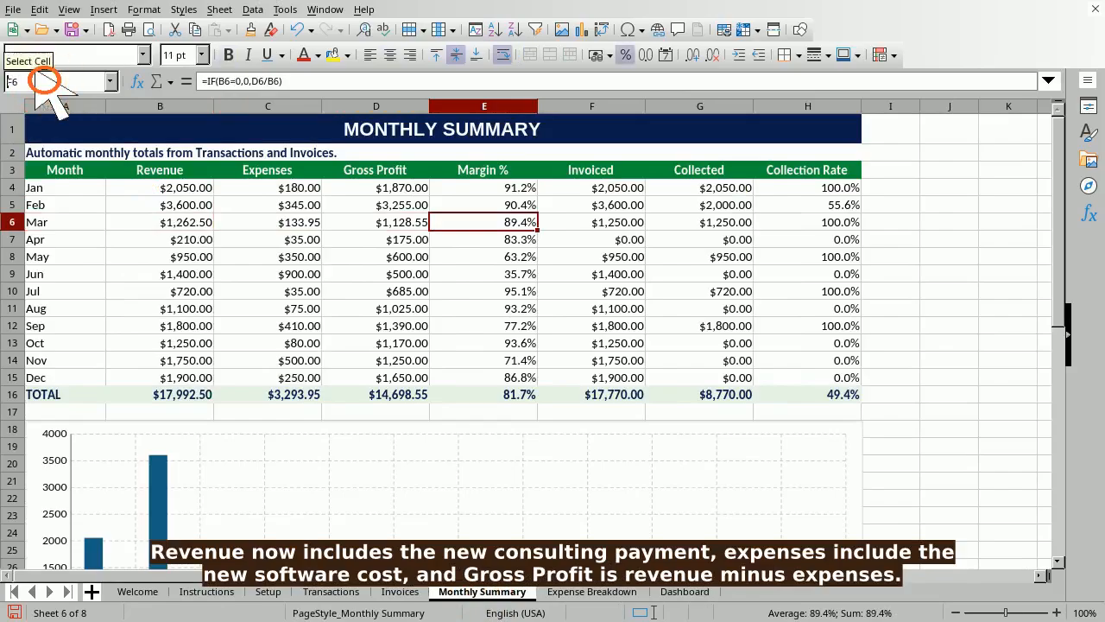
pyautogui.press('Return')
pyautogui.click(45, 81)
pyautogui.write('G6')
pyautogui.press('Return')
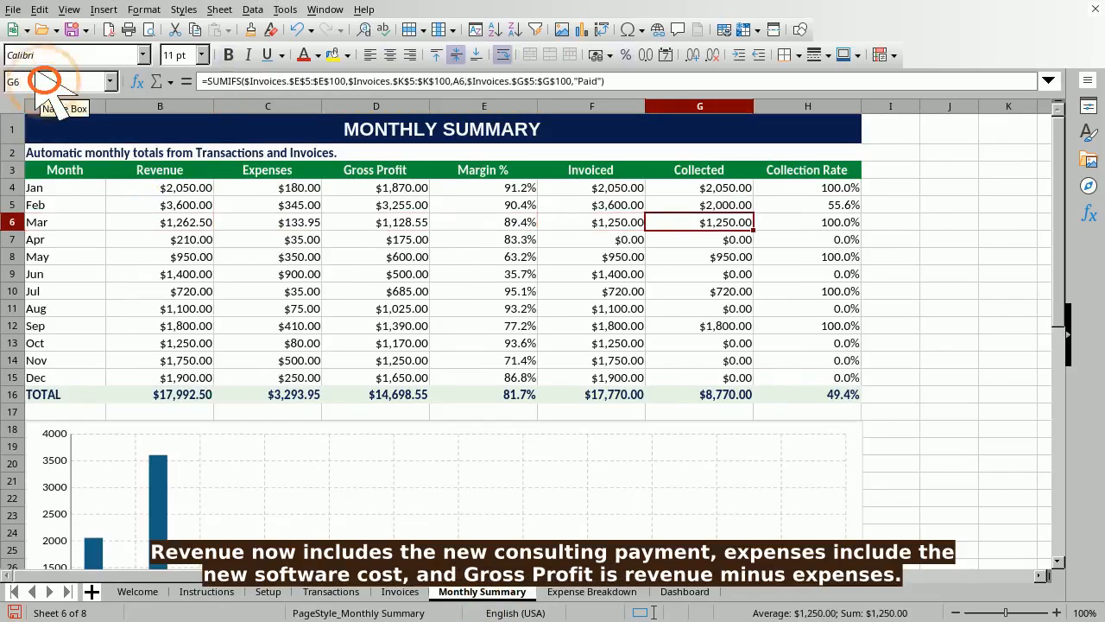
pyautogui.write('H6')
pyautogui.press('Return')
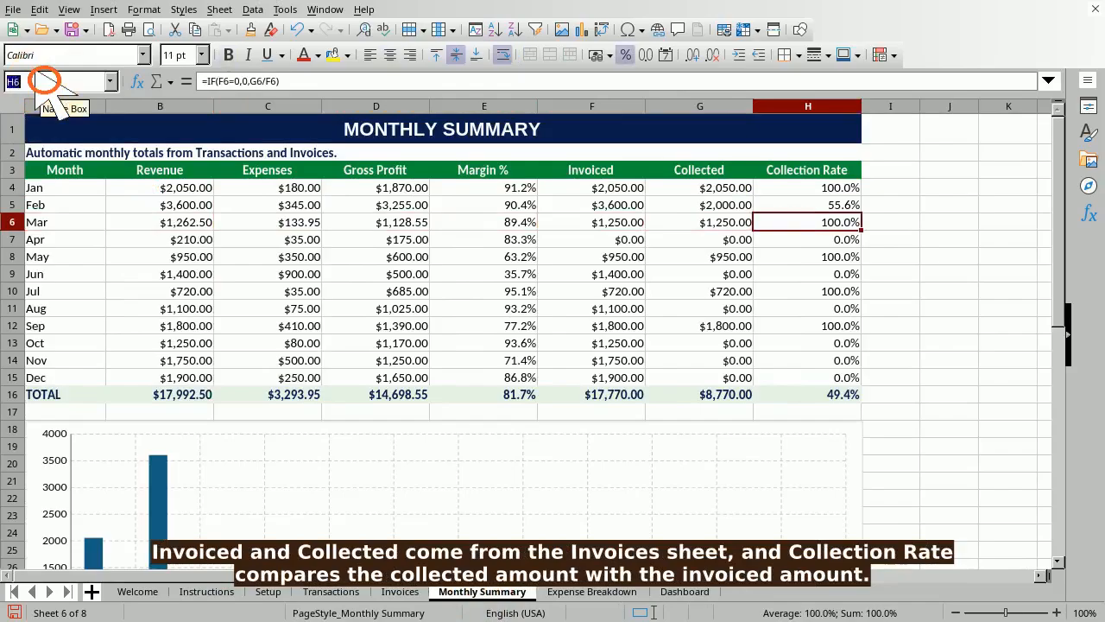
pyautogui.write('A16')
pyautogui.press('Return')
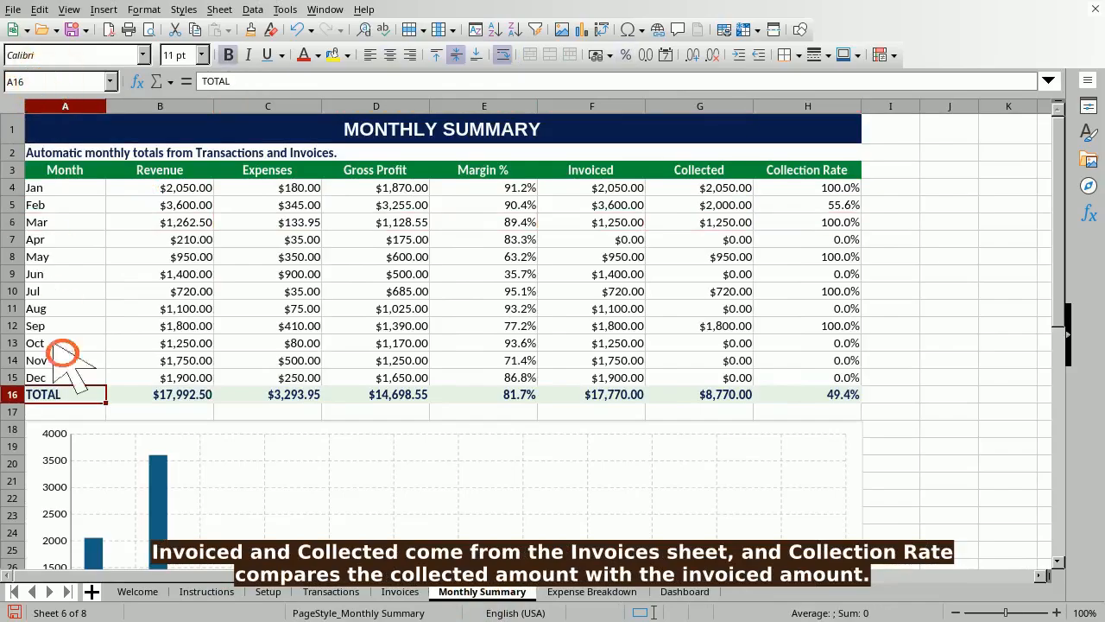
# - Visit the chart area at A18, return to the Mar row, then open Expense Breakdown
pyautogui.click(44, 81)
pyautogui.write('A18')
pyautogui.press('Return')
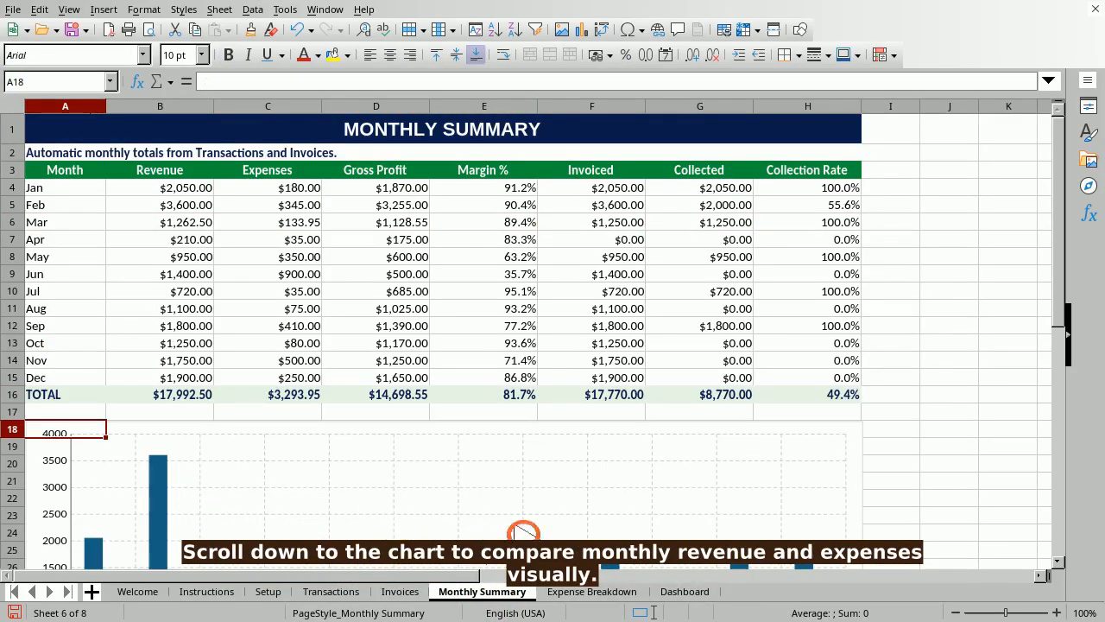
pyautogui.click(44, 81)
pyautogui.write('A6')
pyautogui.press('Return')
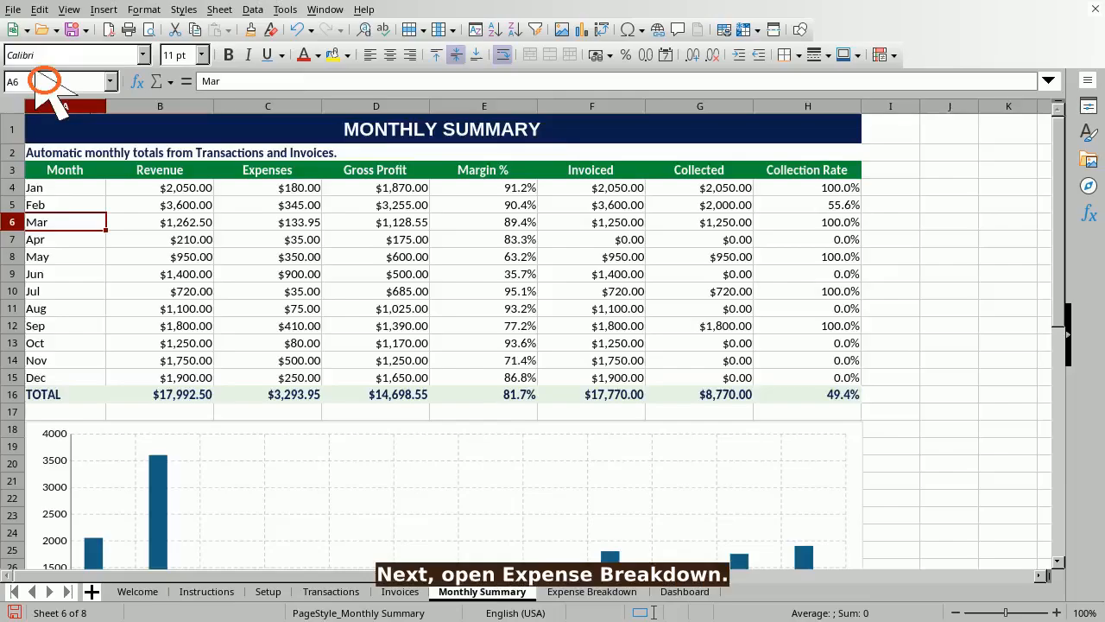
pyautogui.click(592, 592)
# - Inspect the Software category's $139.00 total and 4.2% expense share formulas in B5 and C5
pyautogui.click(44, 81)
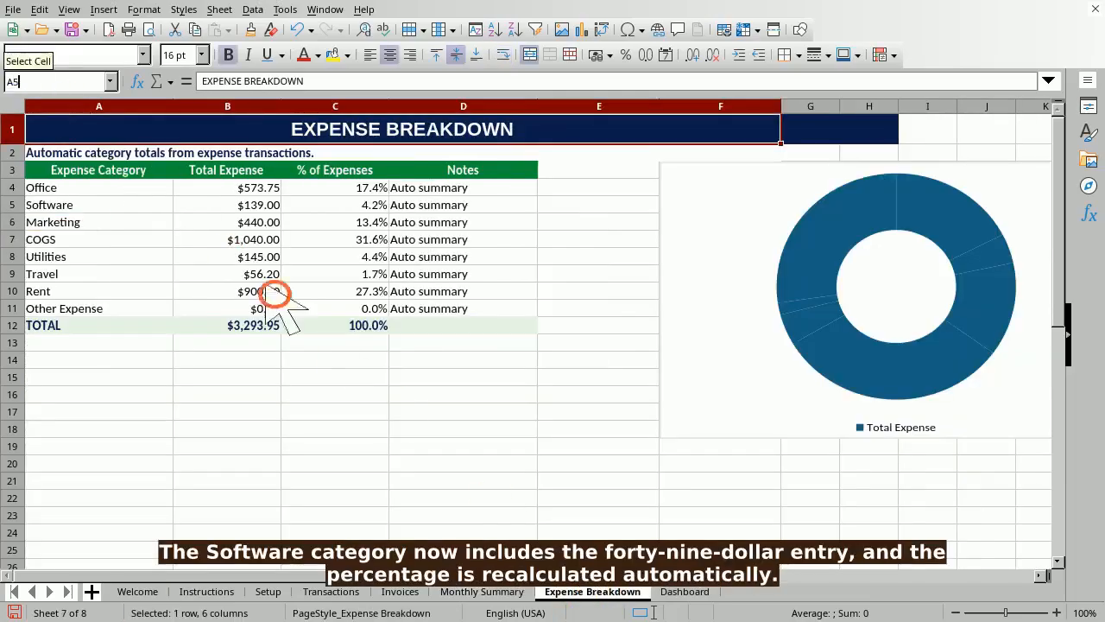
pyautogui.write('A5')
pyautogui.press('Return')
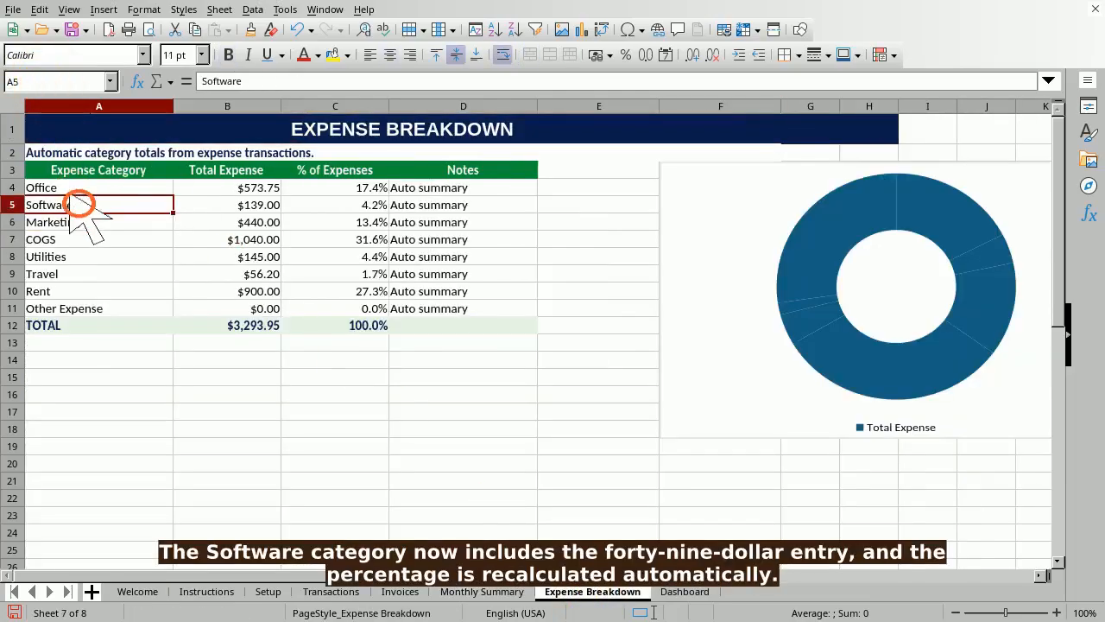
pyautogui.click(44, 81)
pyautogui.write('B5')
pyautogui.press('Return')
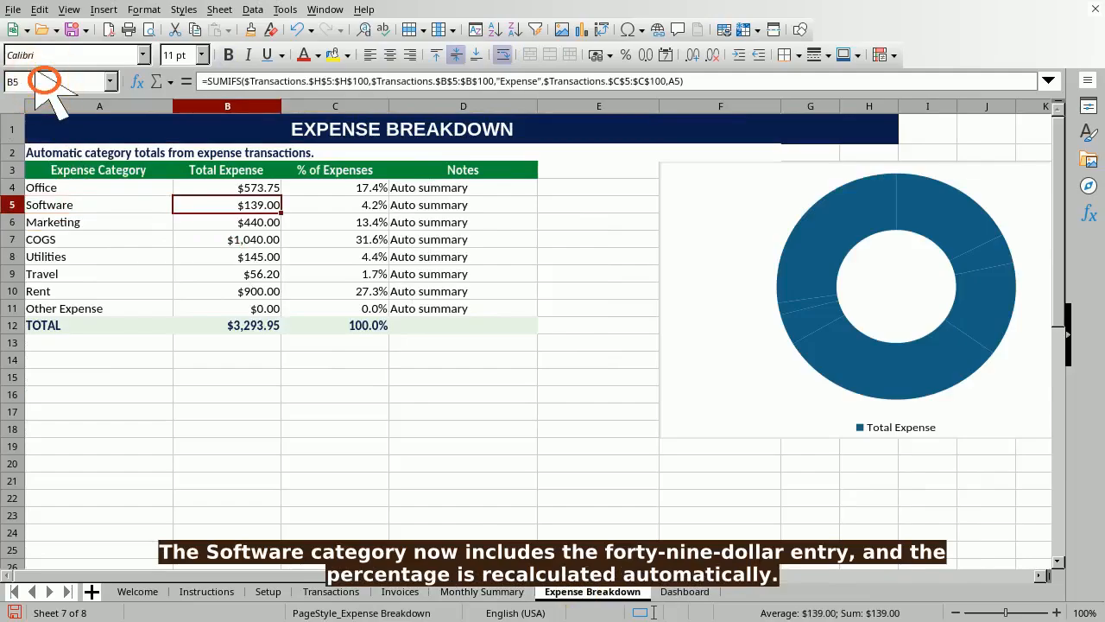
pyautogui.click(44, 82)
pyautogui.write('C5')
pyautogui.press('Return')
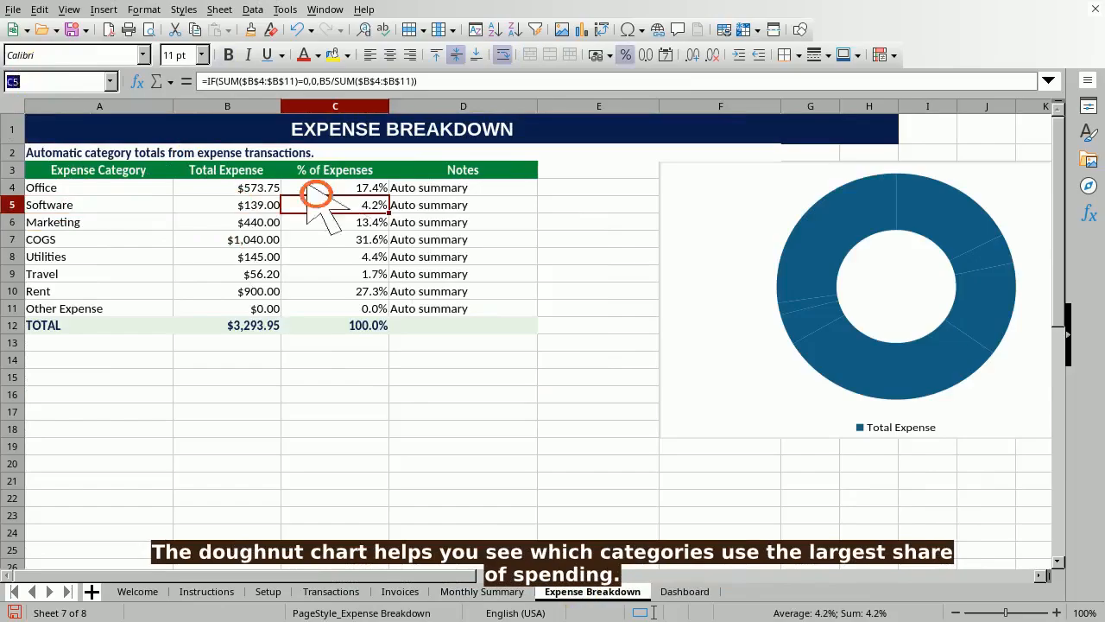
# - Go to F3 beside the doughnut chart, then open the Dashboard sheet
pyautogui.click(44, 81)
pyautogui.write('F3')
pyautogui.press('Return')
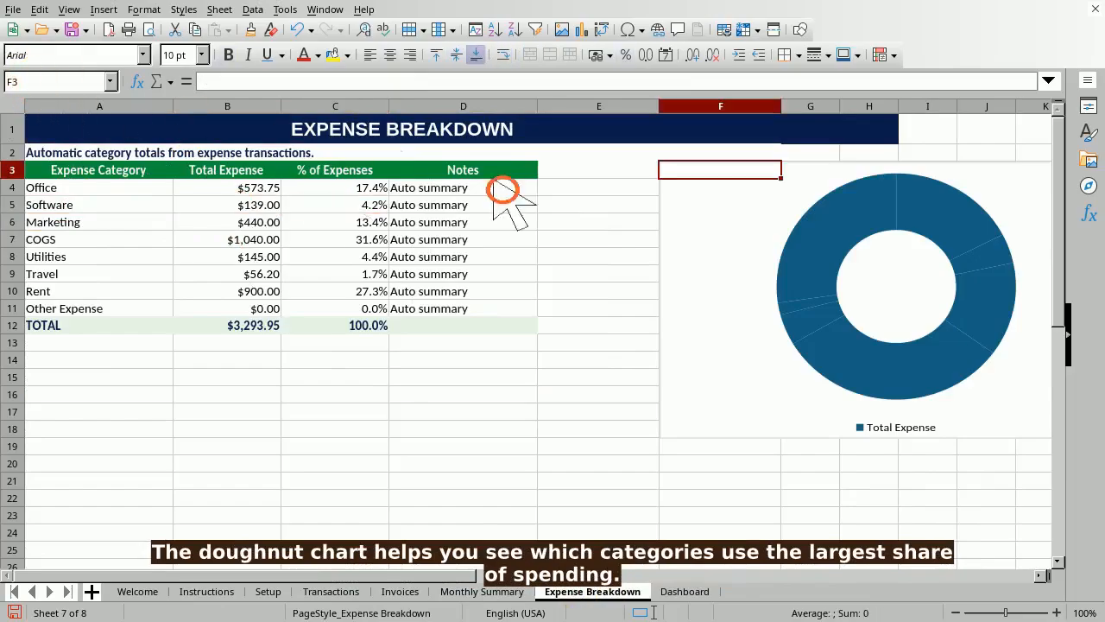
pyautogui.click(685, 591)
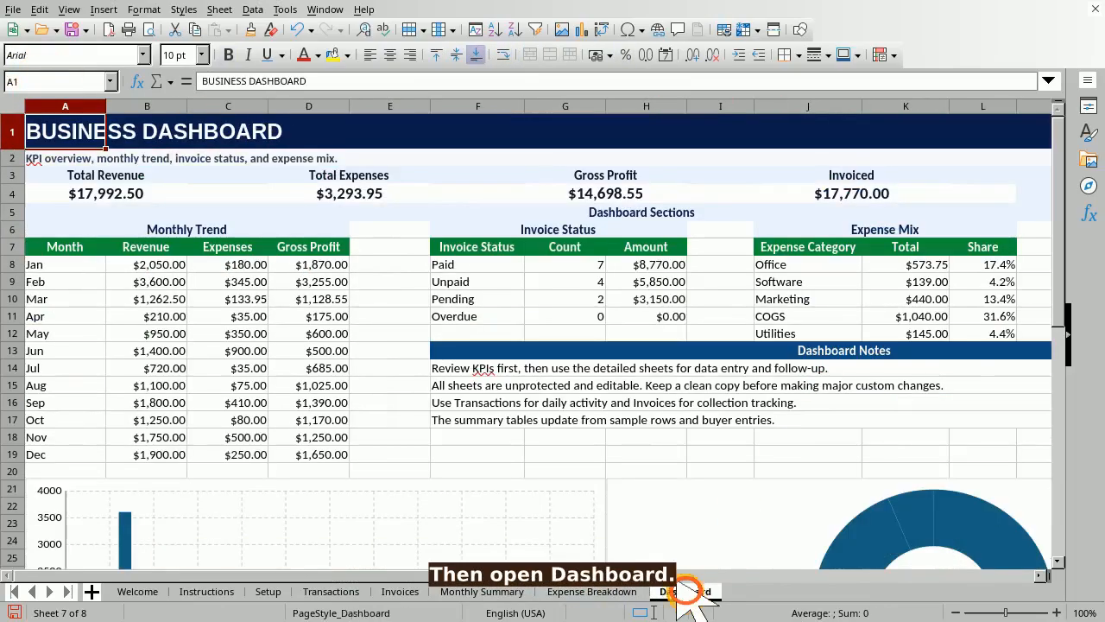
pyautogui.click(45, 81)
pyautogui.write('A4')
pyautogui.press('Return')
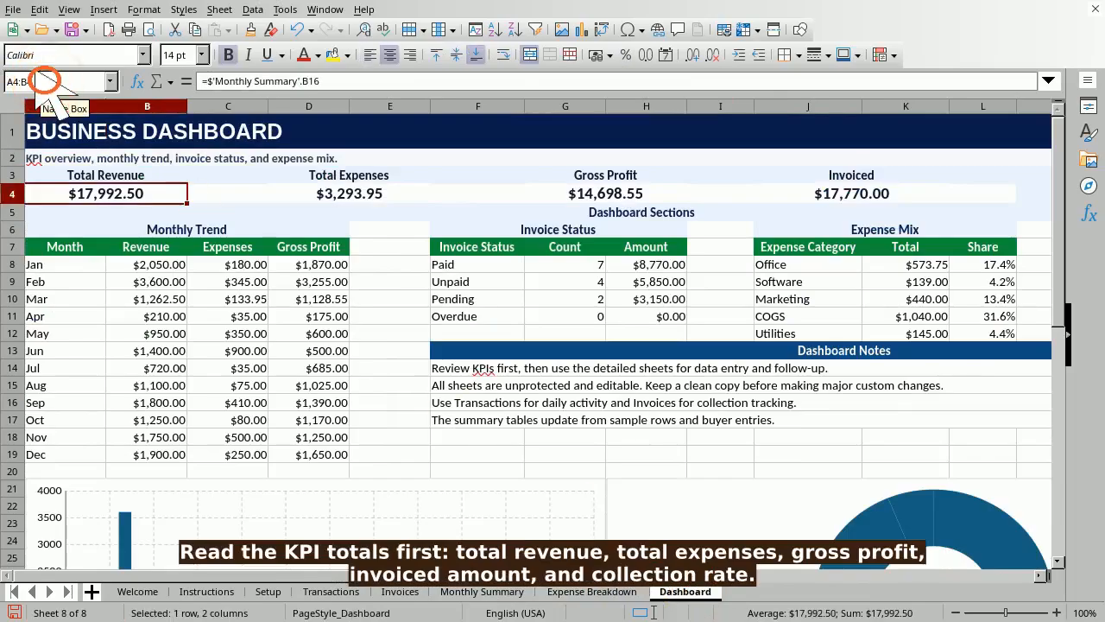
pyautogui.write('D4')
pyautogui.press('Return')
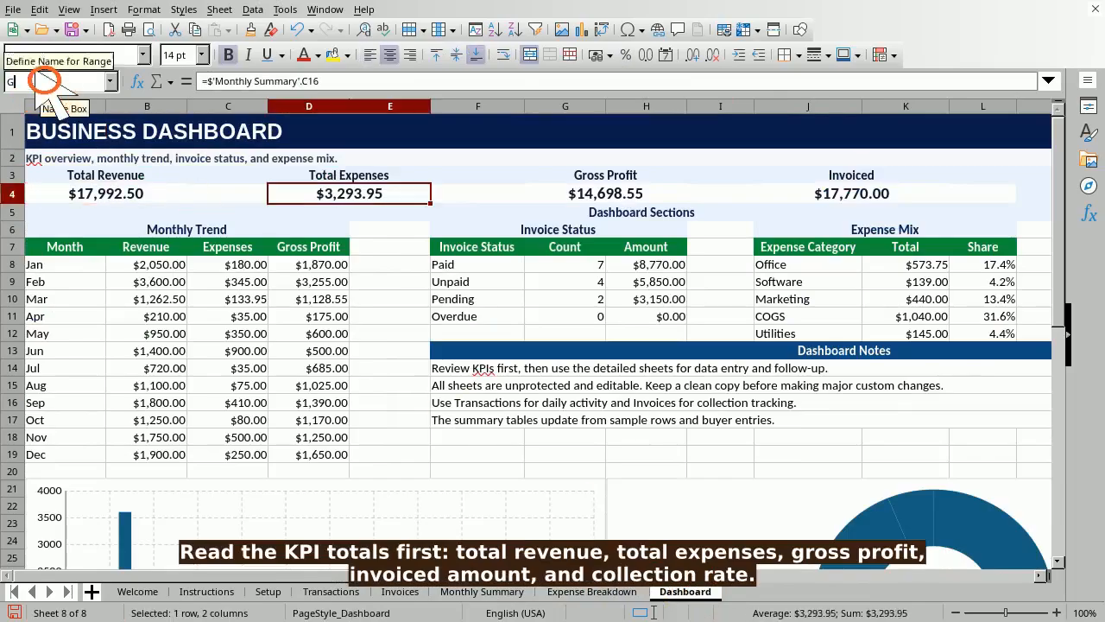
pyautogui.write('G4')
pyautogui.press('Return')
pyautogui.write('J4')
pyautogui.press('Return')
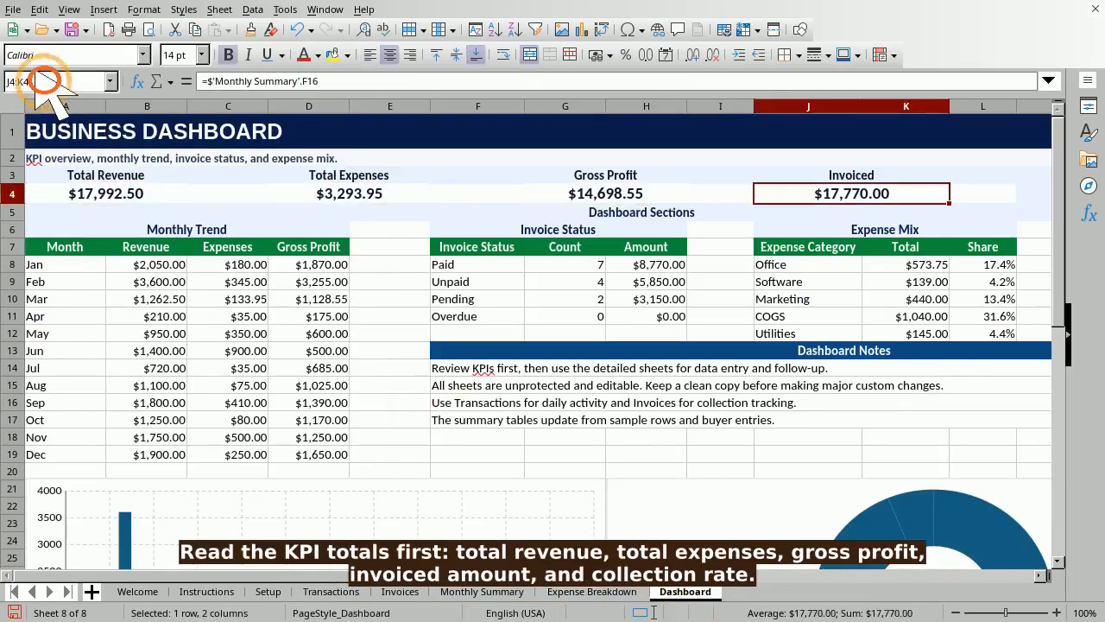
pyautogui.write('M4')
pyautogui.press('Return')
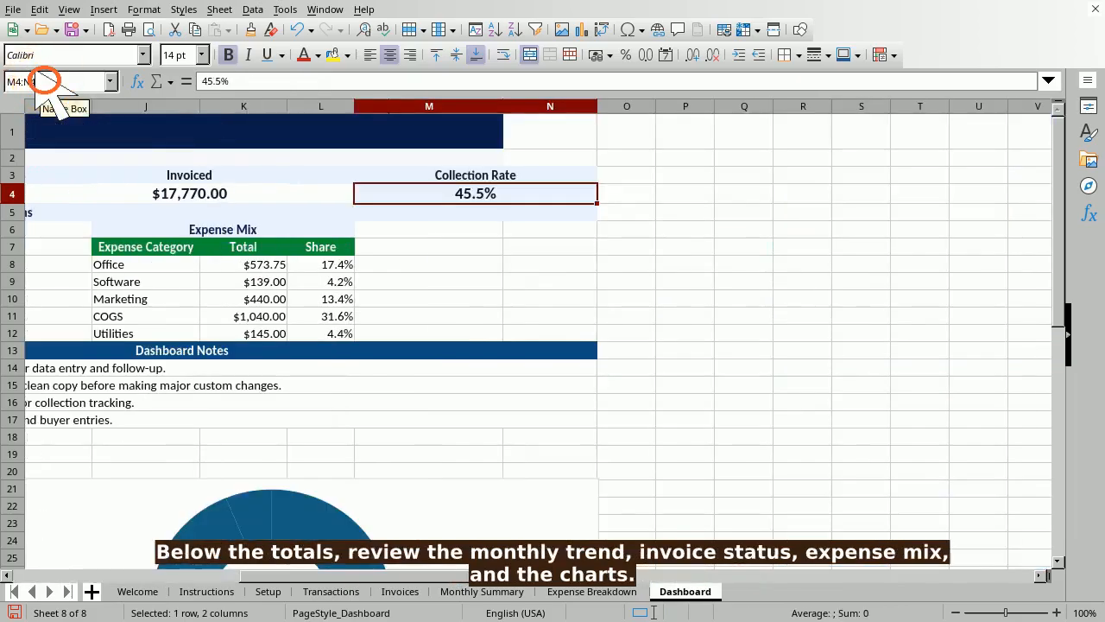
pyautogui.click(43, 82)
pyautogui.write('A8')
pyautogui.press('Return')
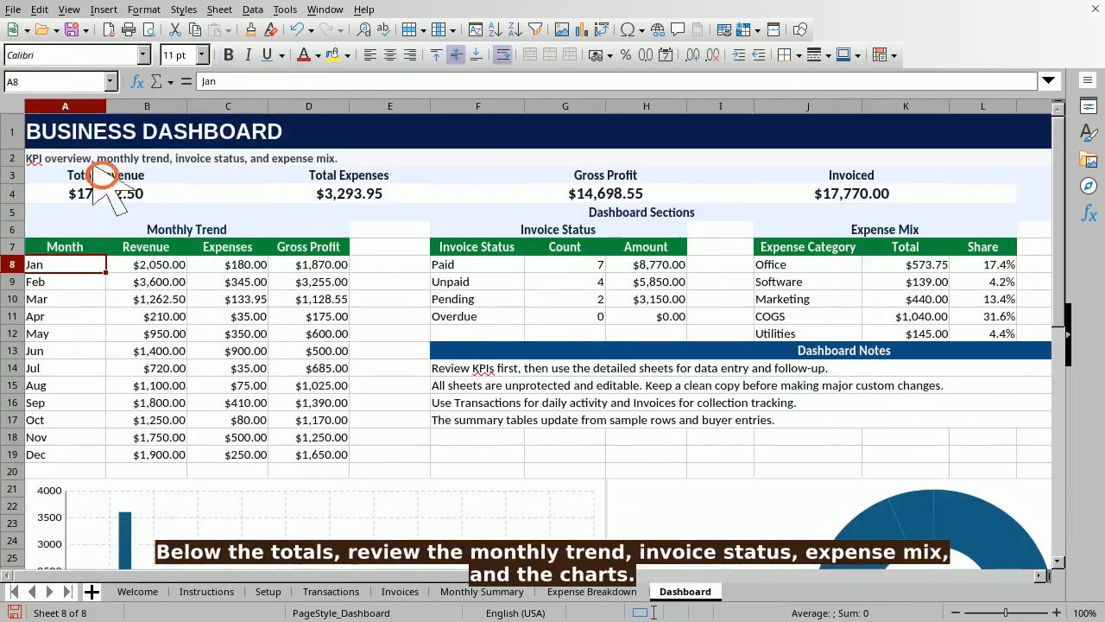
pyautogui.click(43, 82)
pyautogui.write('F8')
pyautogui.press('Return')
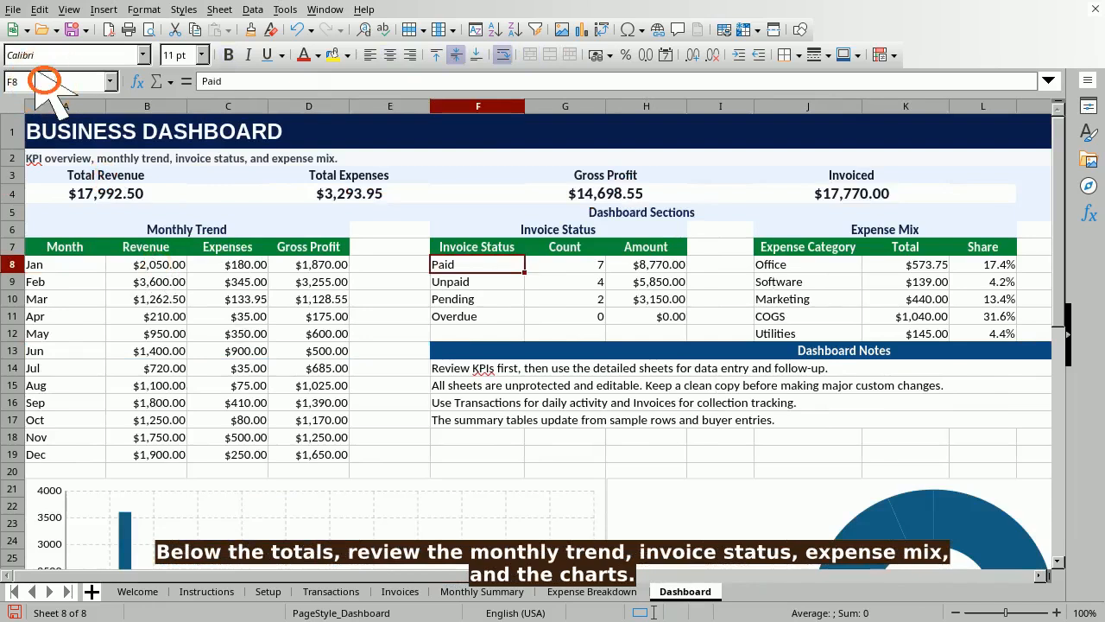
pyautogui.click(52, 82)
pyautogui.write('J8')
pyautogui.press('Return')
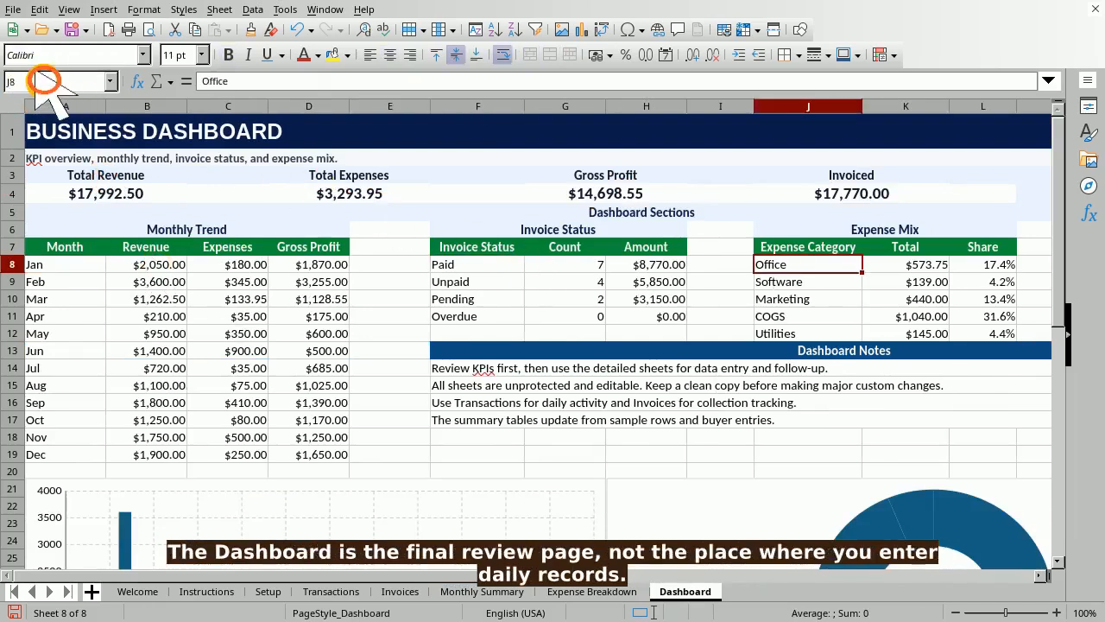
pyautogui.click(43, 82)
pyautogui.write('A20')
pyautogui.press('Return')
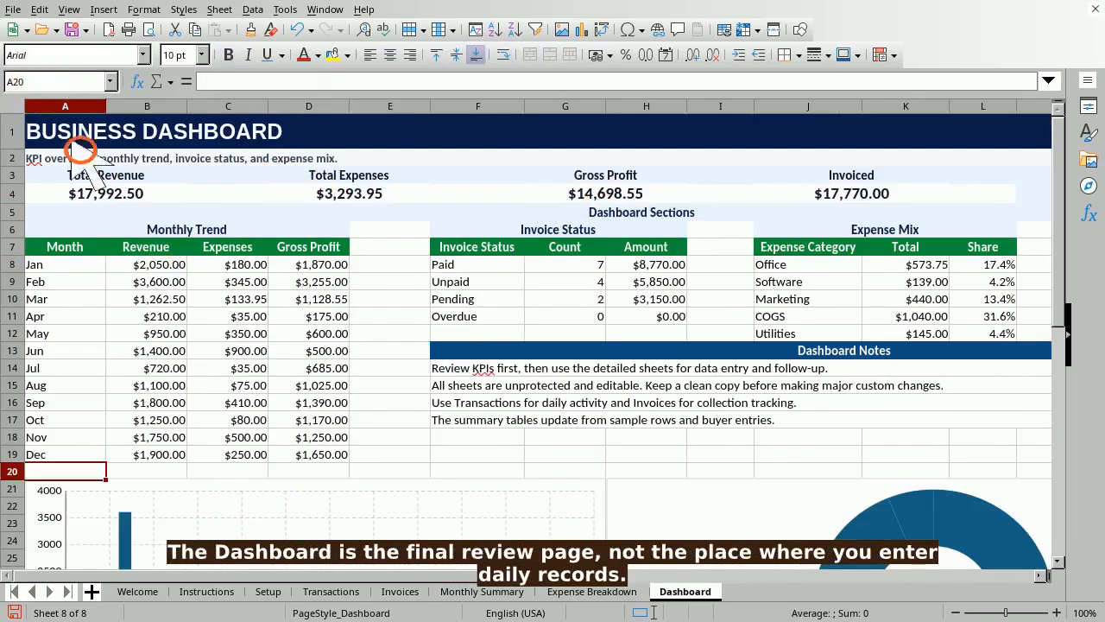